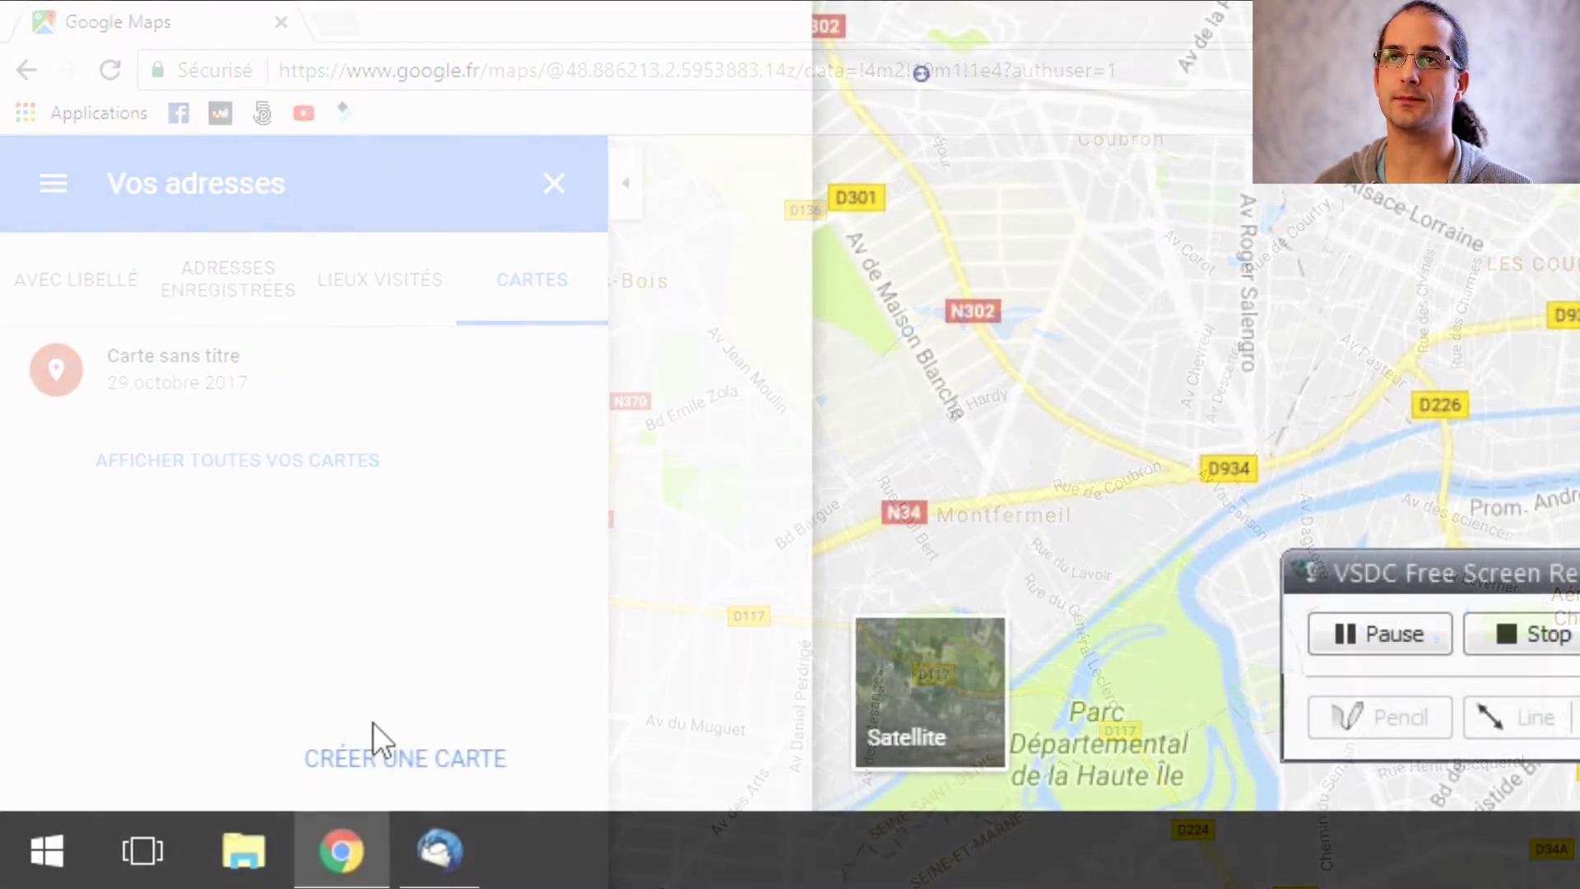
- Create a new custom map and title it "Photo spot"
{"action": "left_click", "coordinate": [362, 762]}
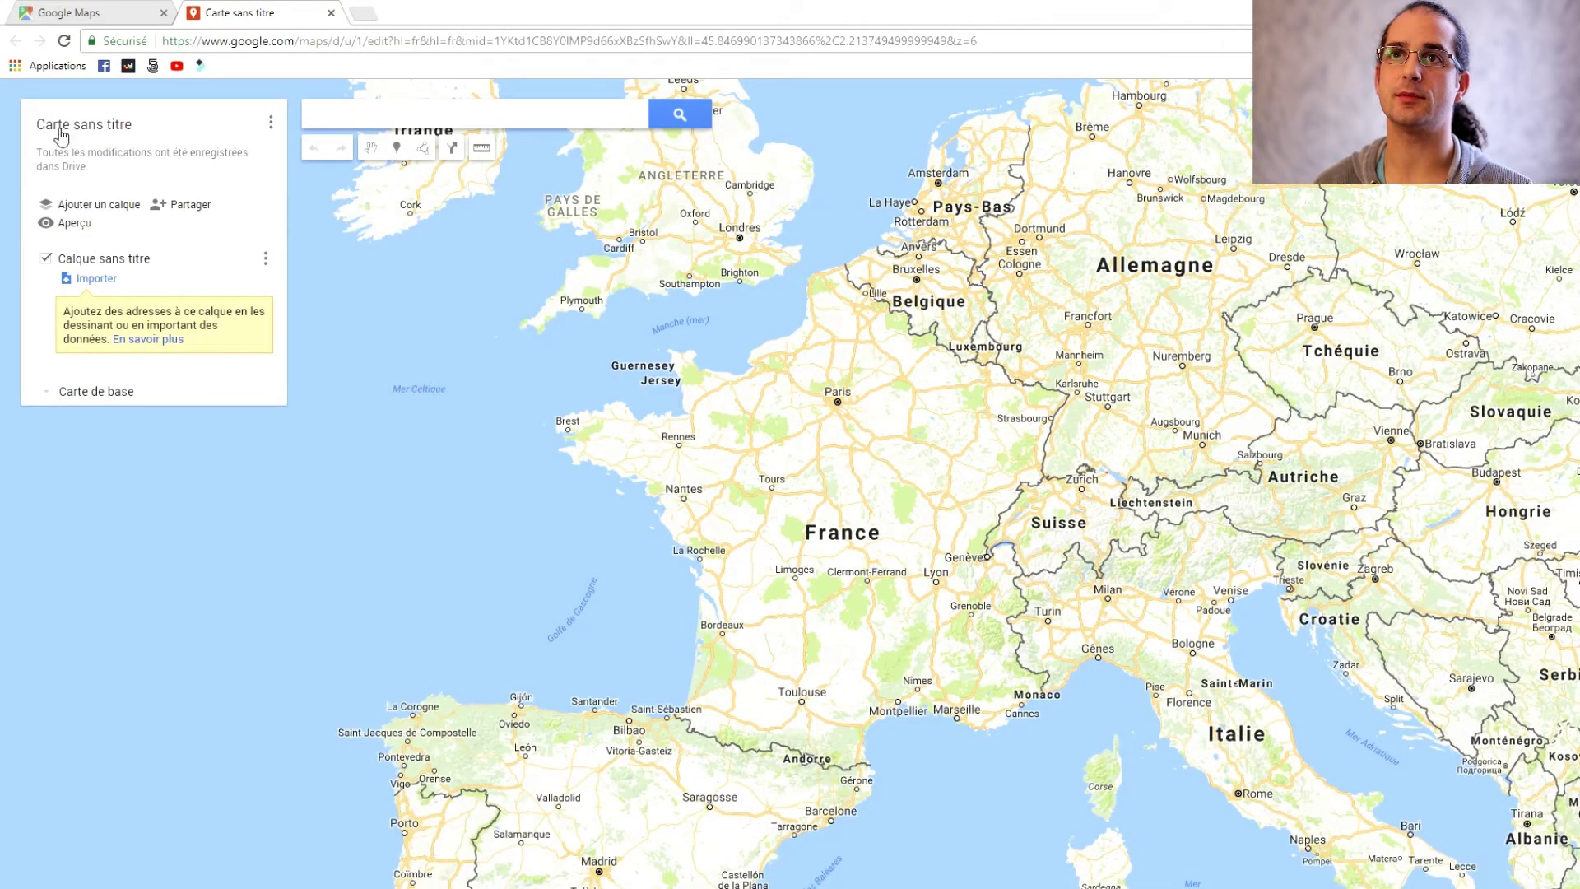
{"action": "left_click", "coordinate": [270, 123]}
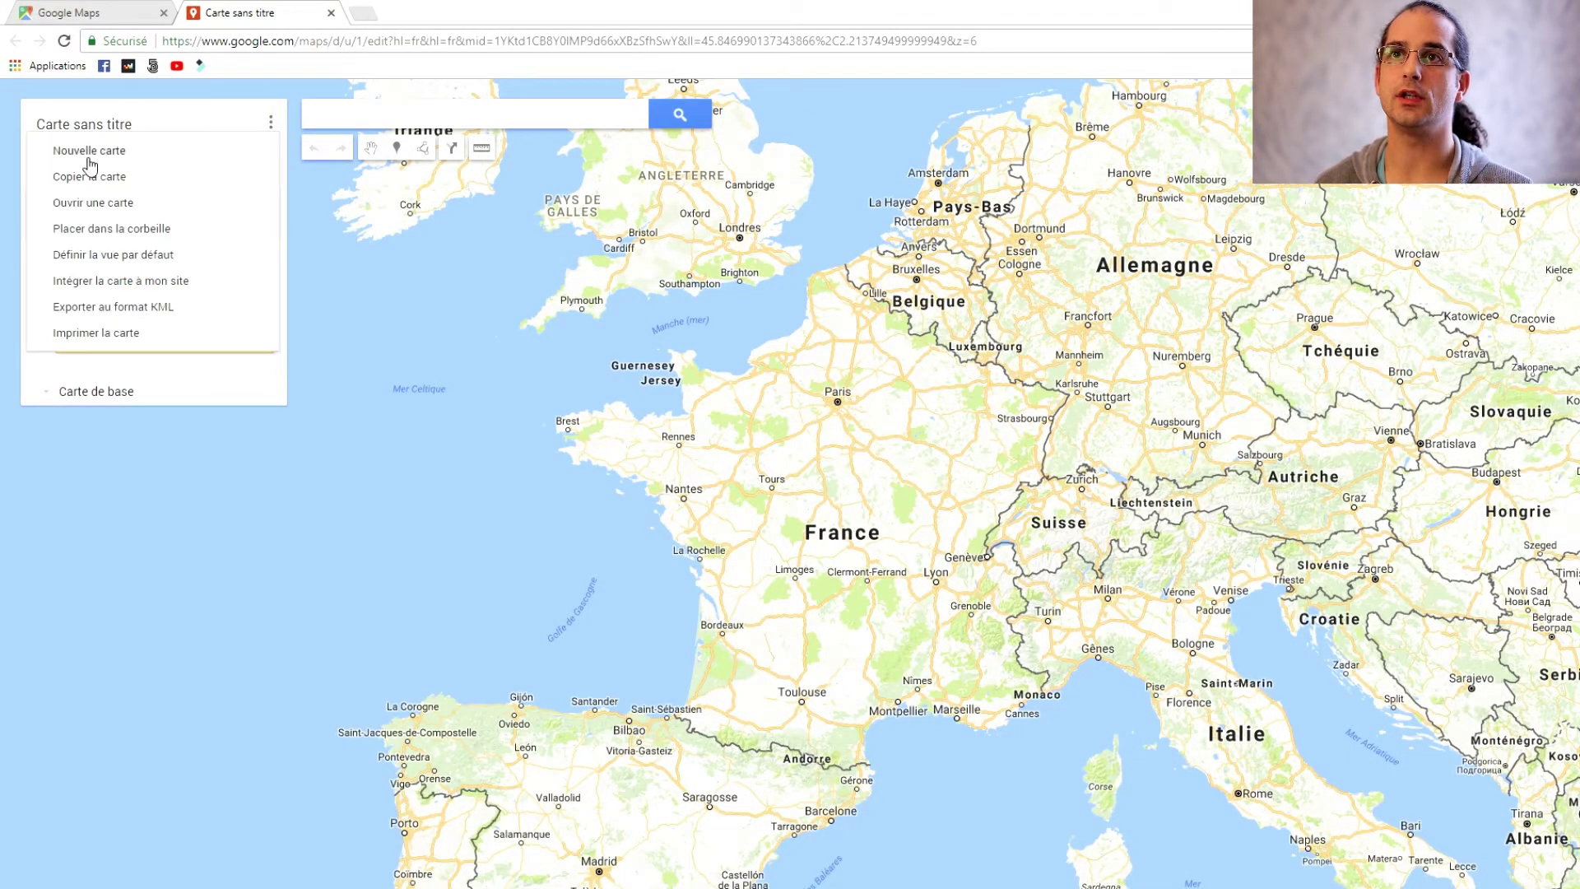
{"action": "left_click", "coordinate": [164, 121]}
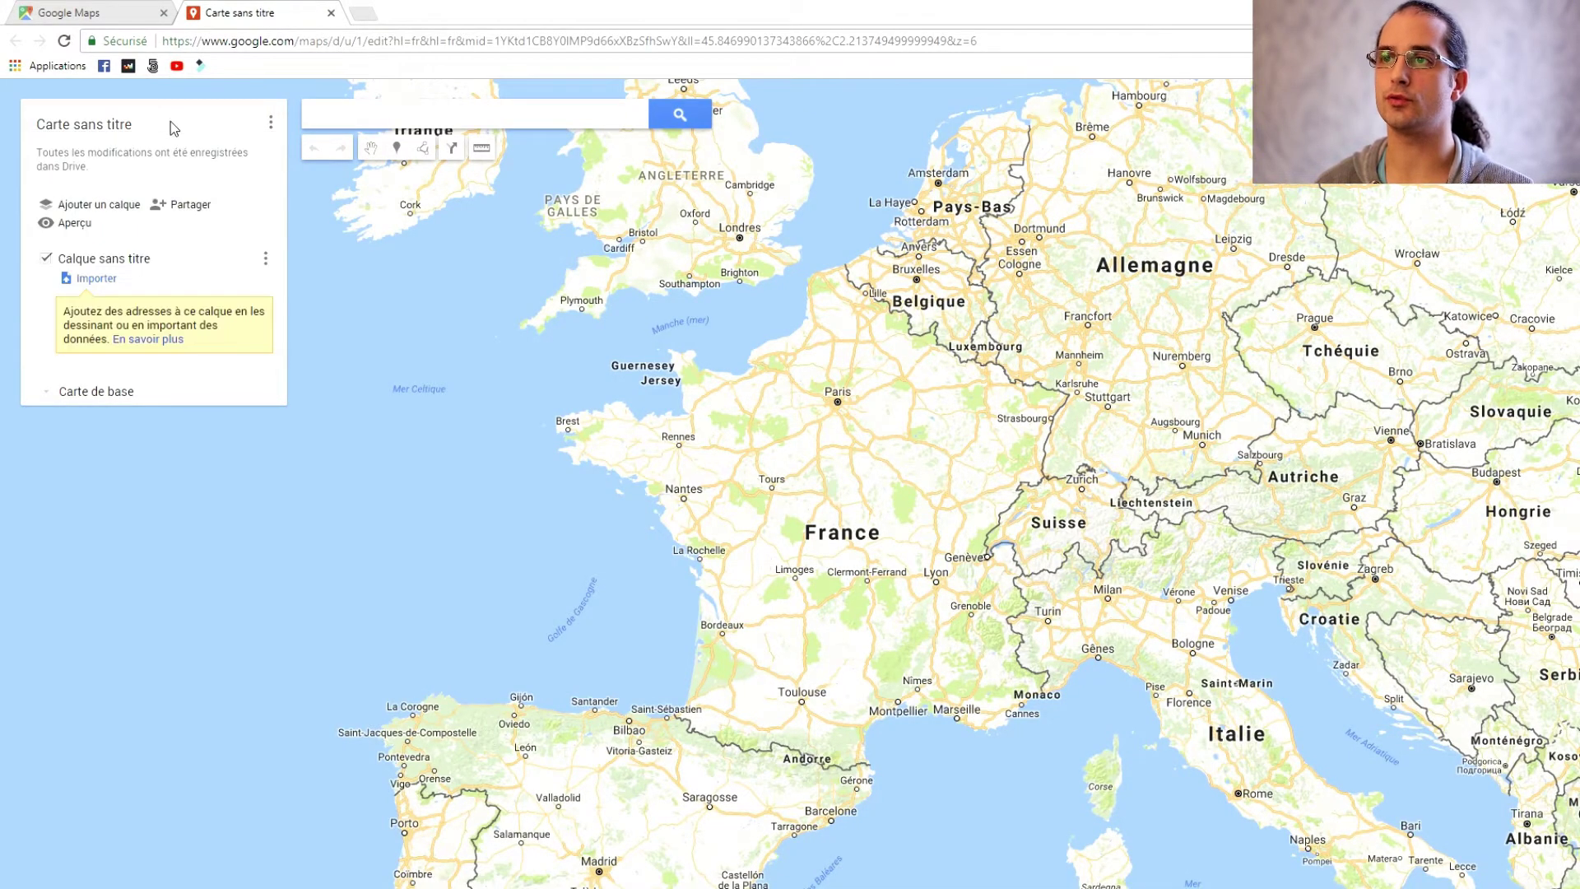
{"action": "left_click", "coordinate": [105, 128]}
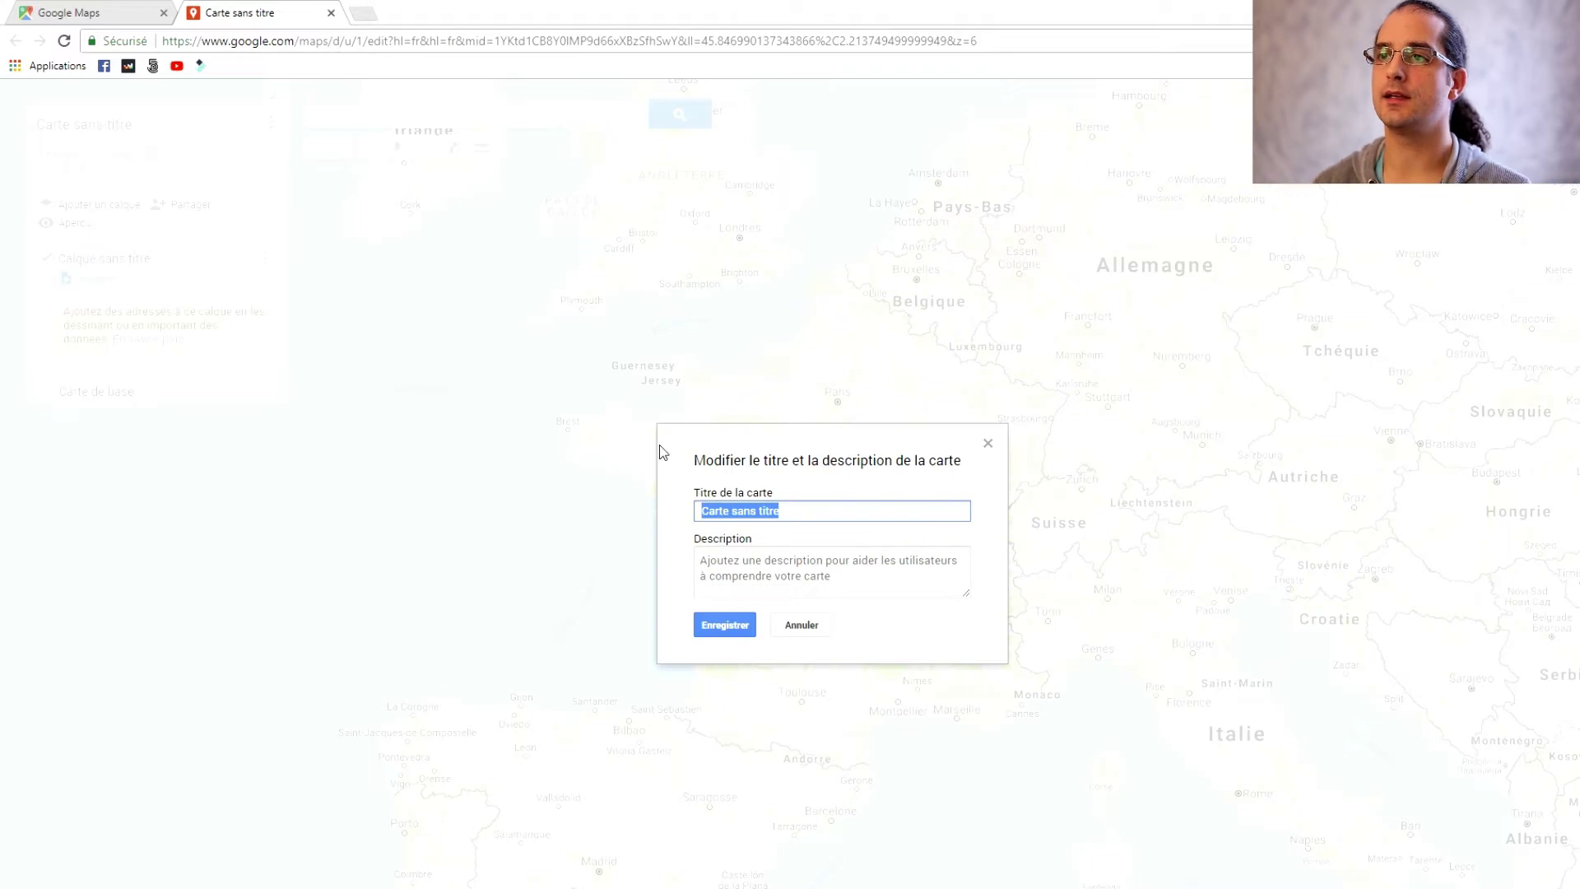
{"action": "type", "text": "Photo s"}
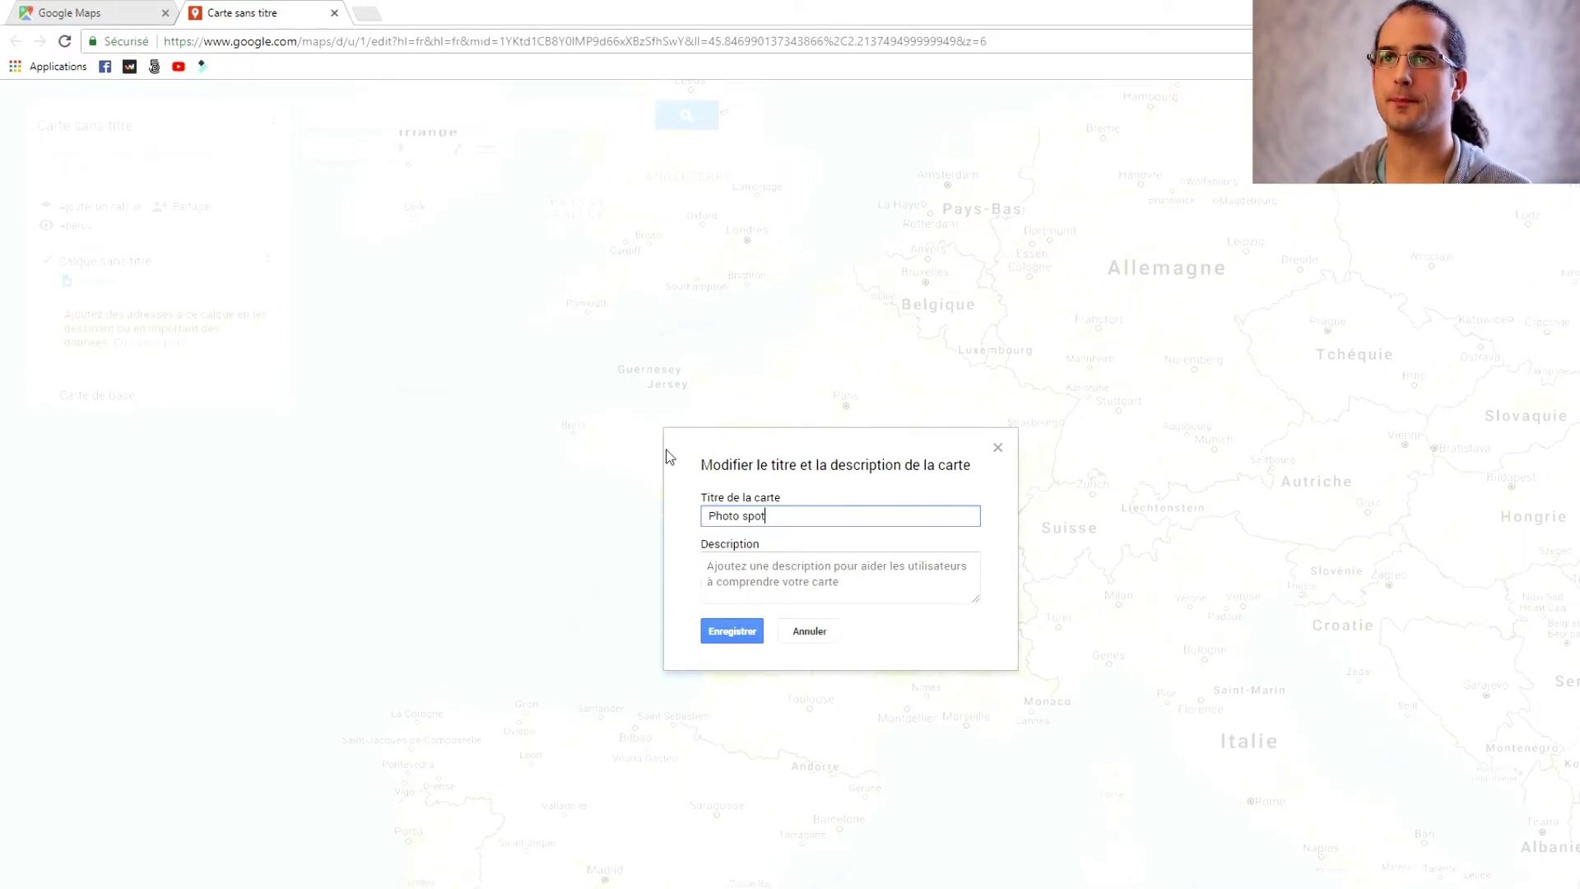
{"action": "type", "text": "pot"}
{"action": "key", "text": "Return"}
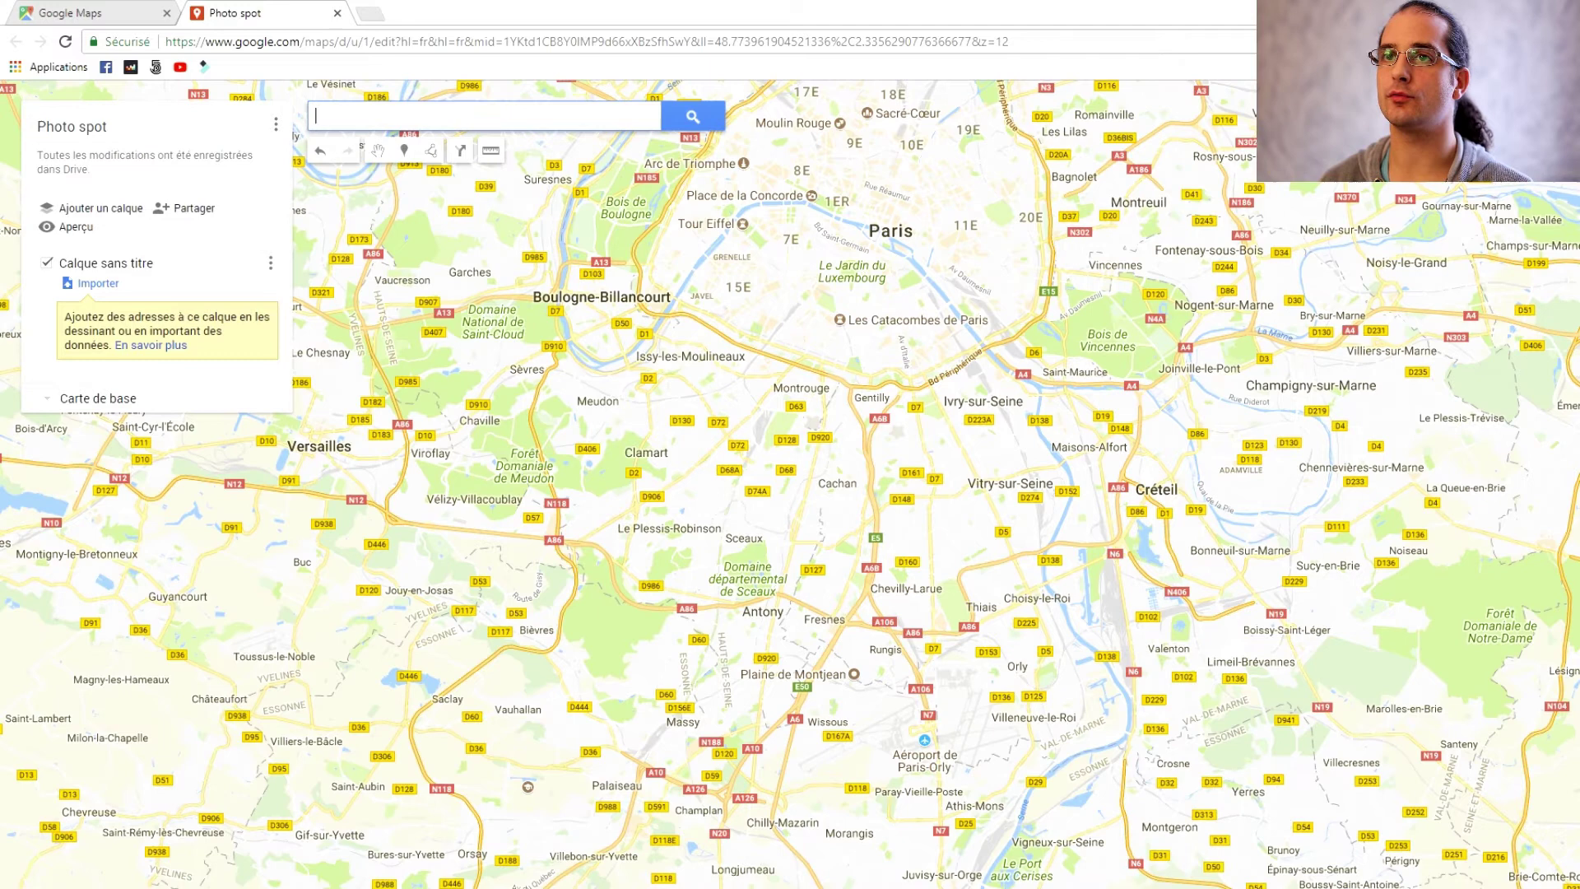
- Place a marker beside the Eiffel Tower in Paris, titled "Tour Eiffel" with the description "grande tour en fer", and save it
{"action": "scroll", "coordinate": [728, 659], "scroll_direction": "up", "scroll_amount": 2}
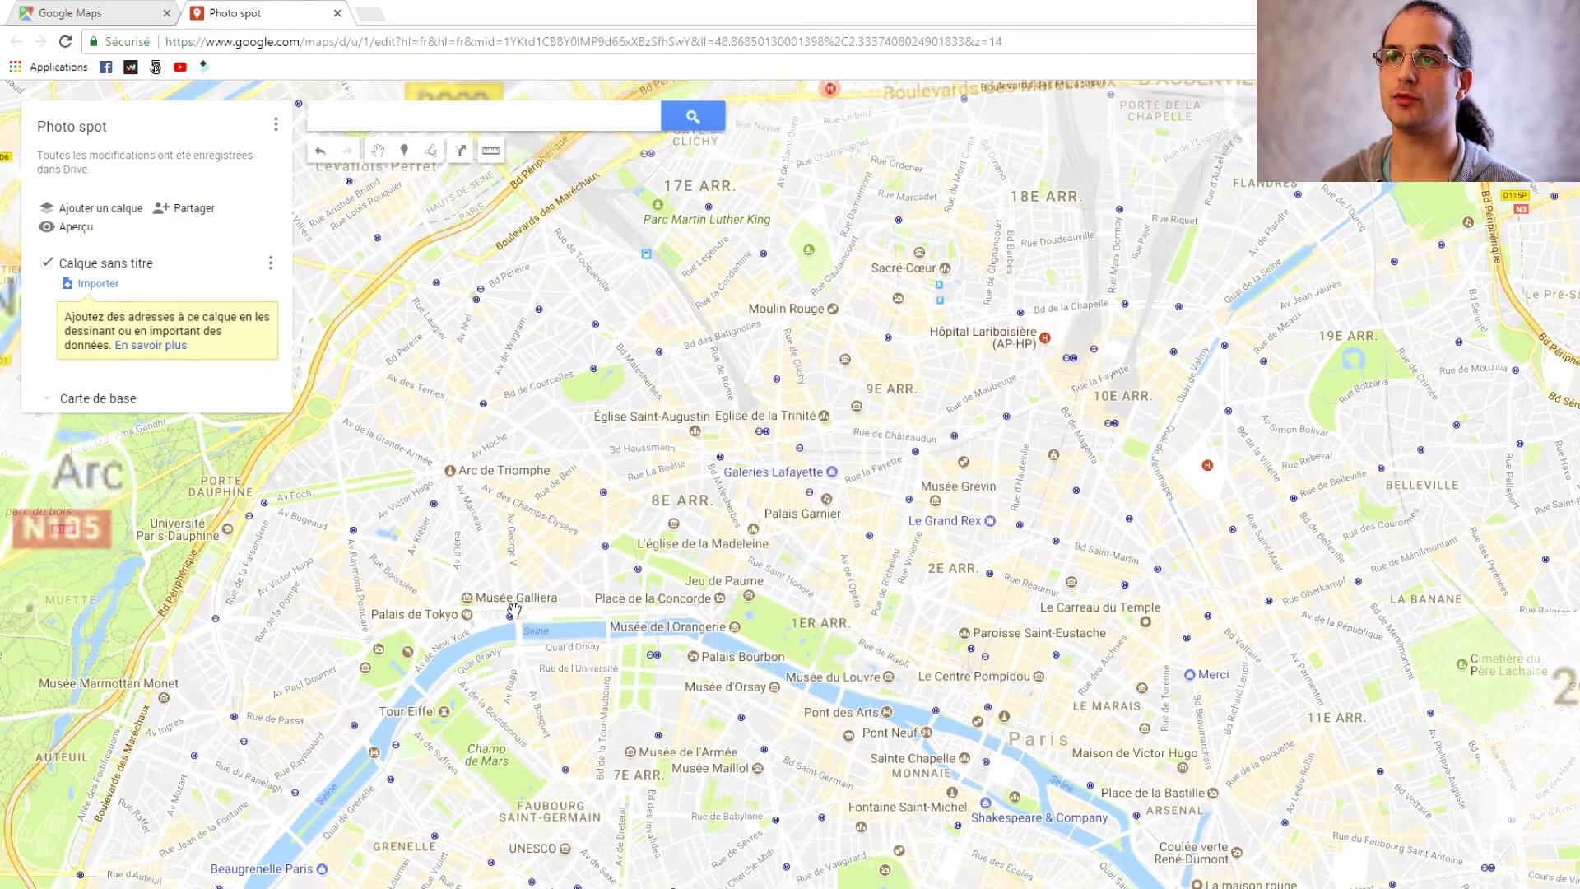
{"action": "scroll", "coordinate": [405, 758], "scroll_direction": "up", "scroll_amount": 3}
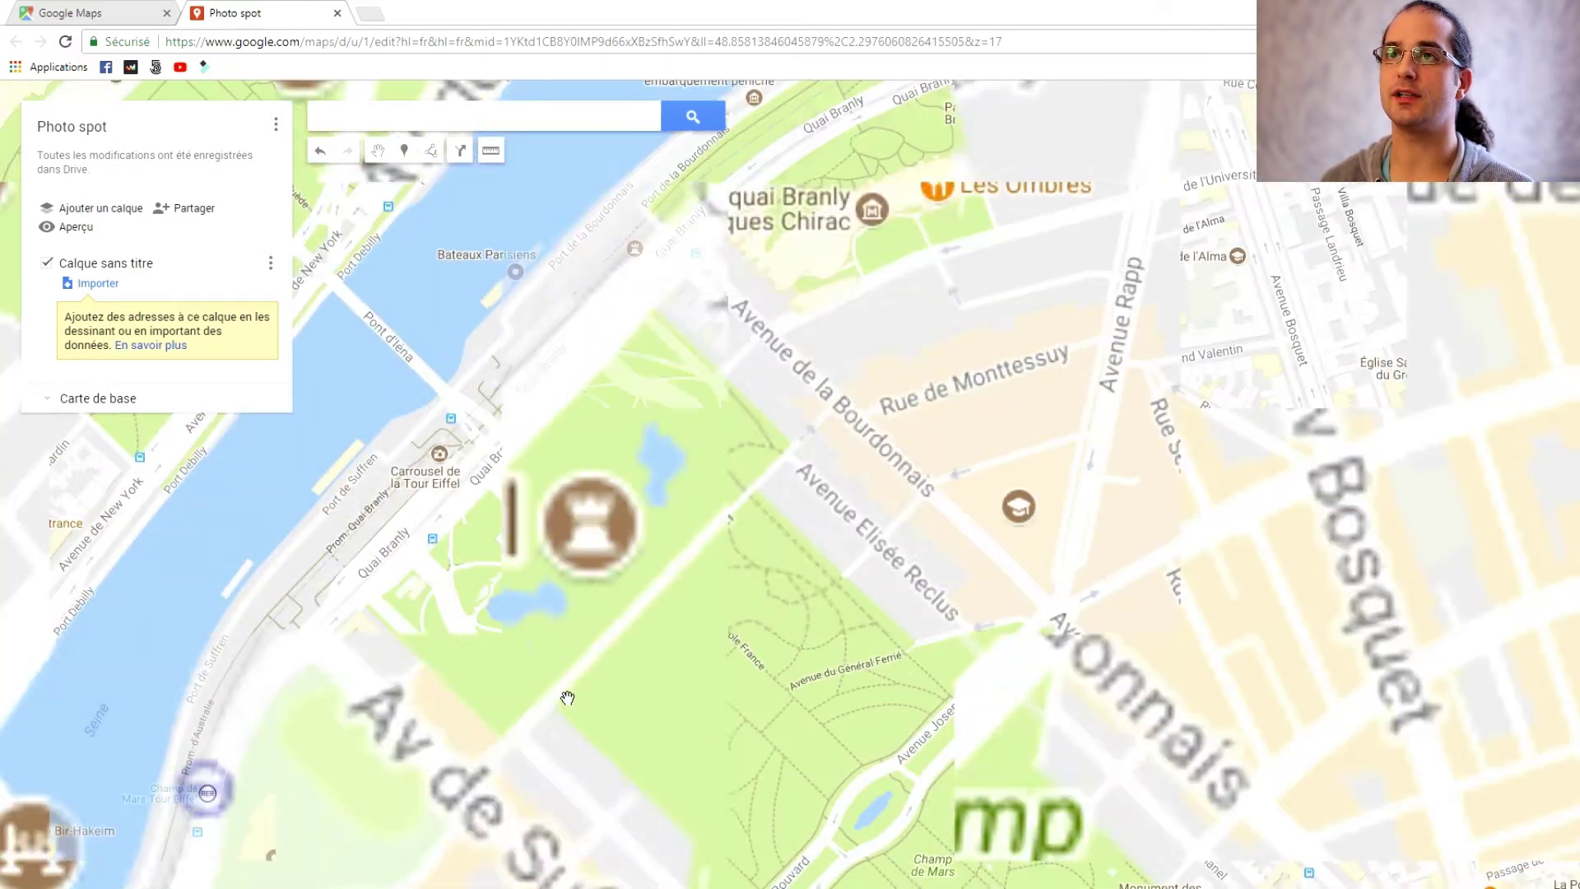
{"action": "left_click", "coordinate": [406, 154]}
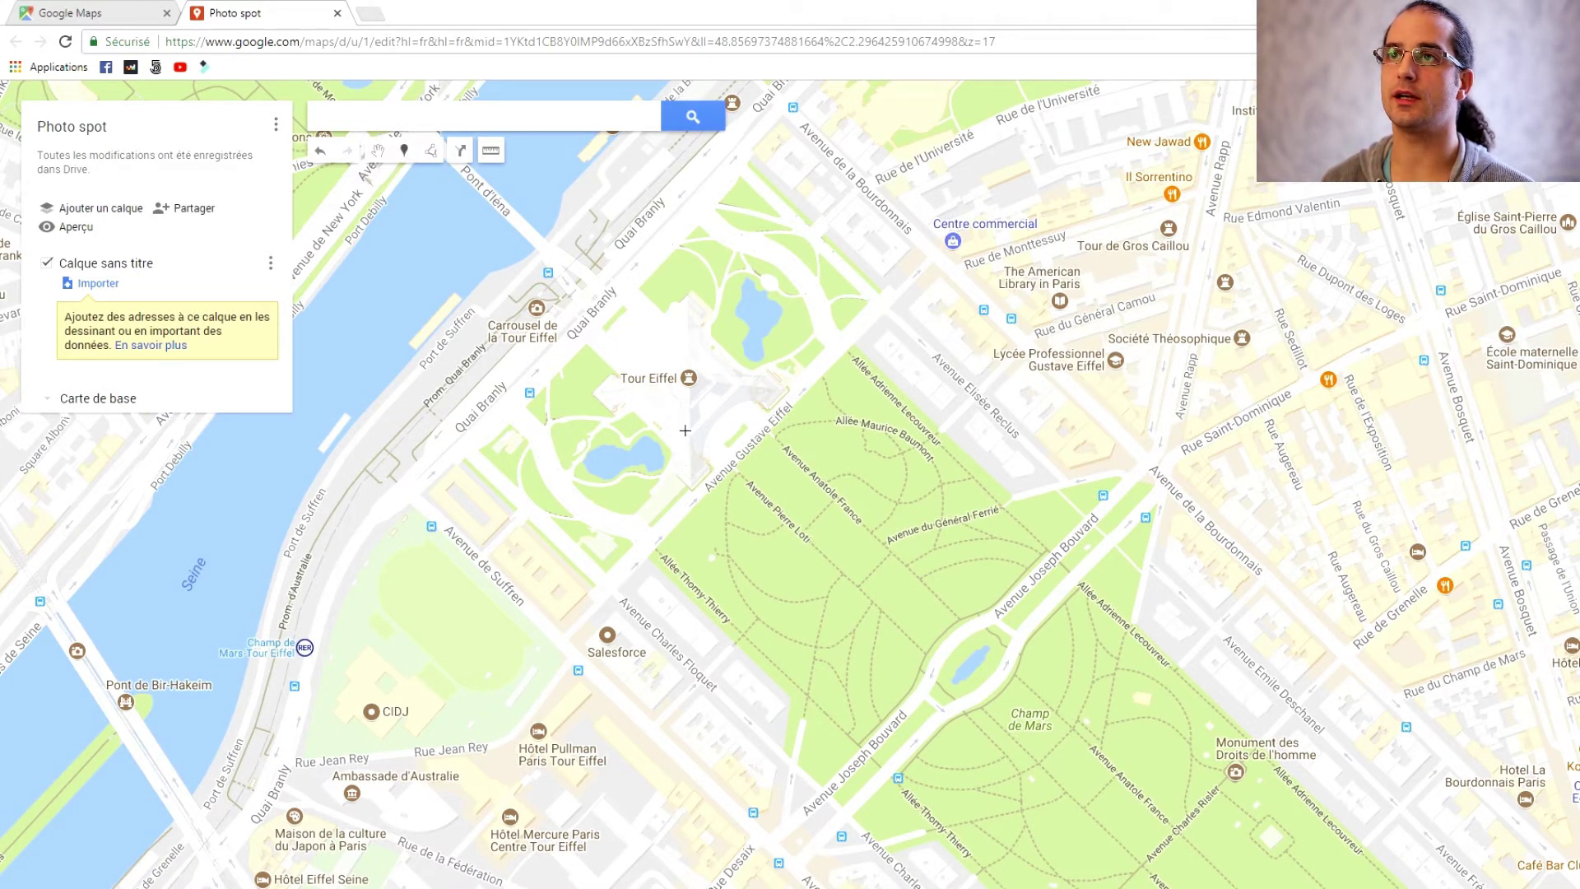
{"action": "left_click", "coordinate": [648, 343]}
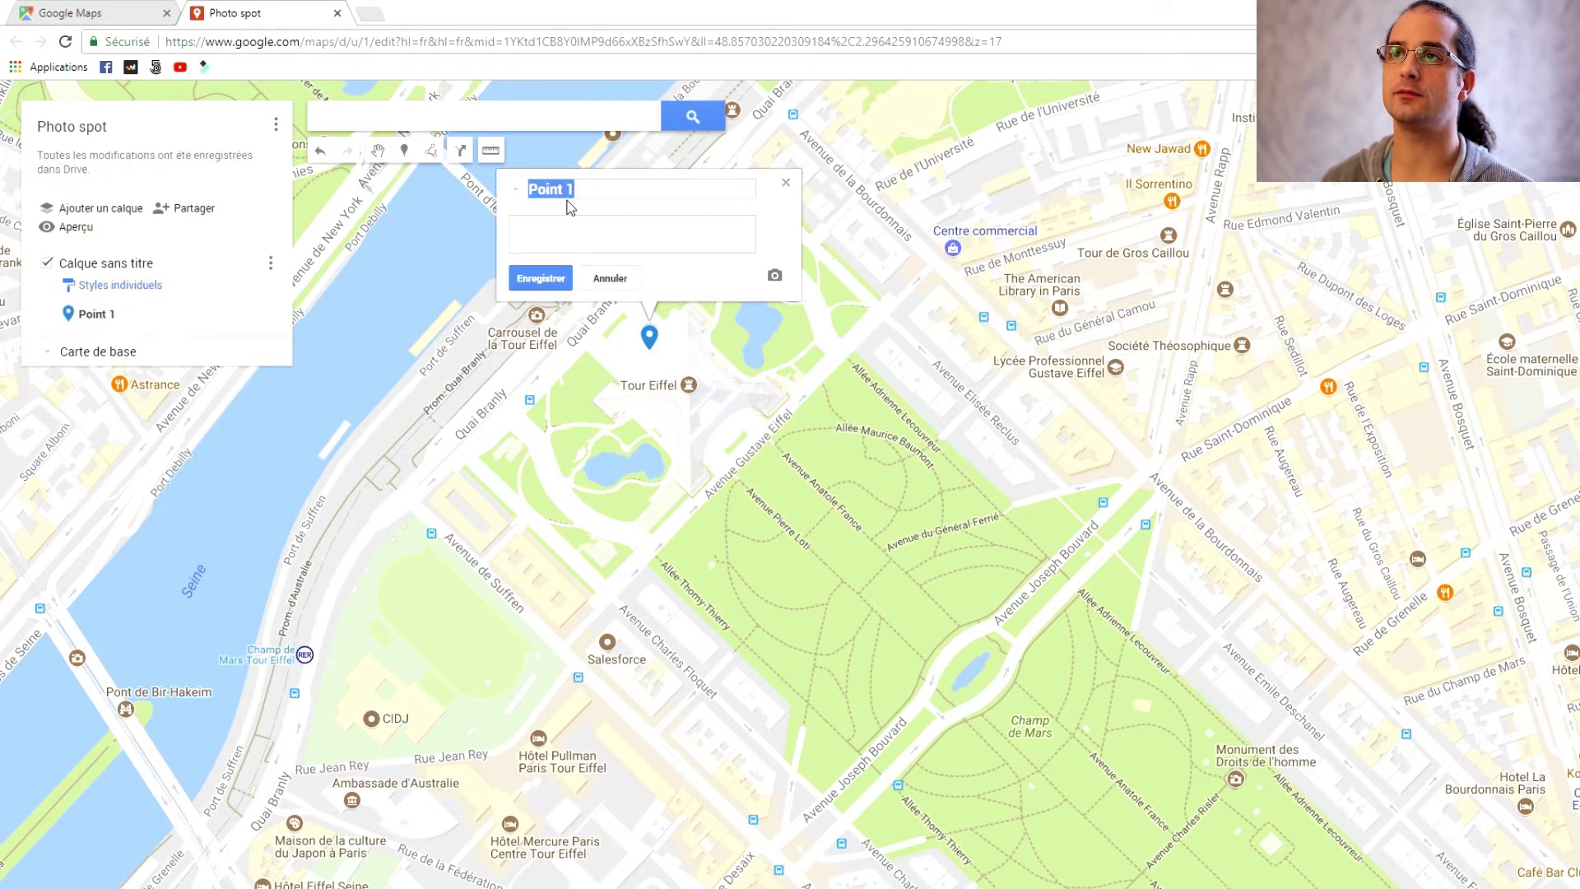
{"action": "type", "text": "Tour Eiffel"}
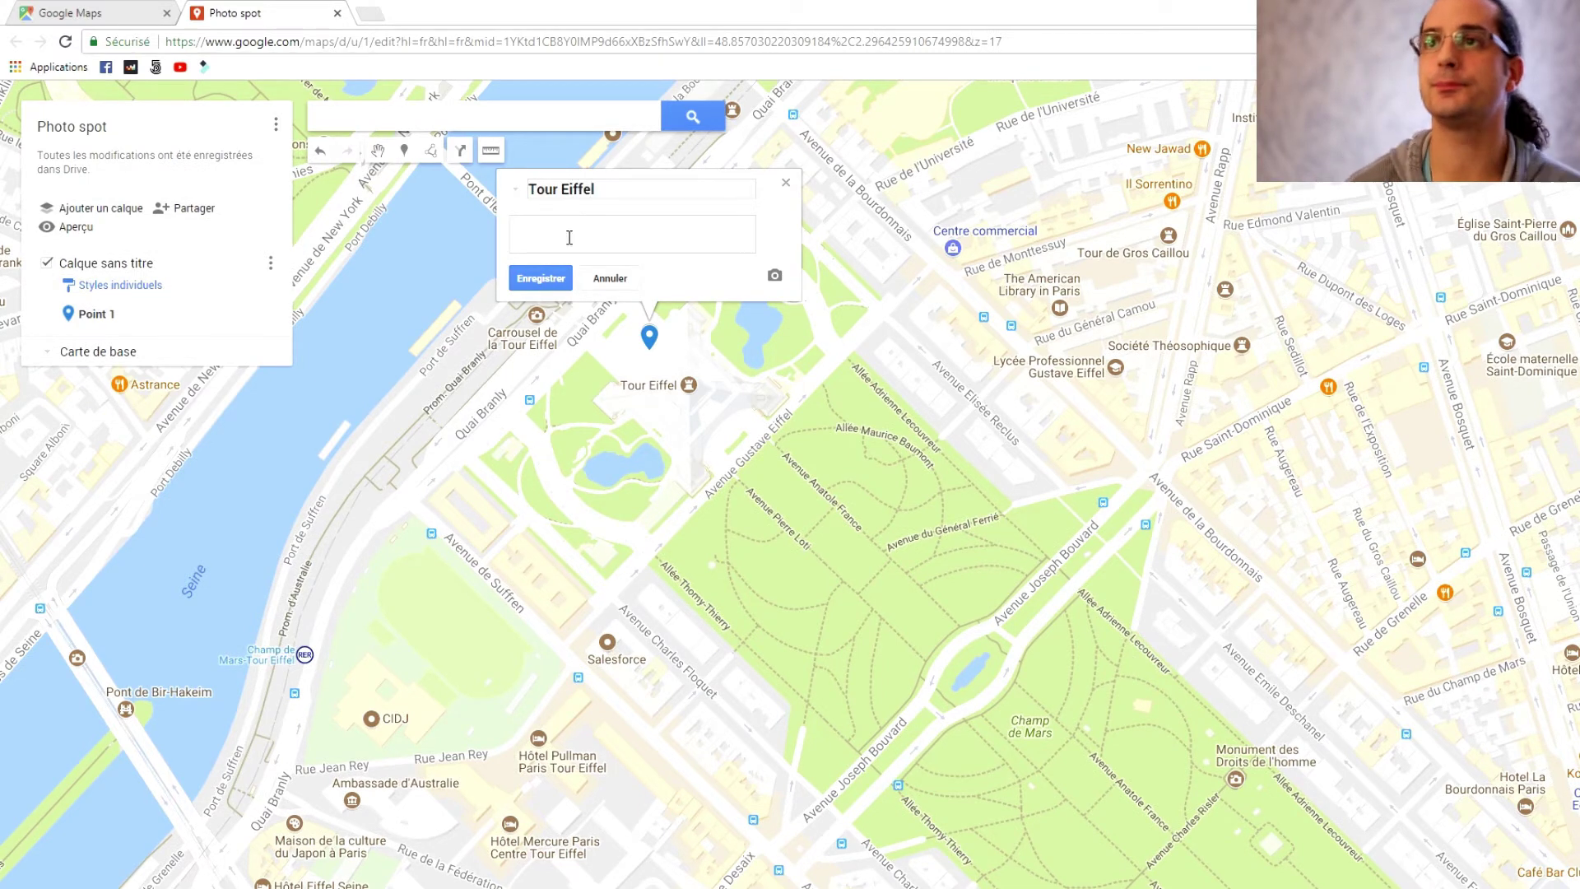
{"action": "left_click", "coordinate": [580, 232]}
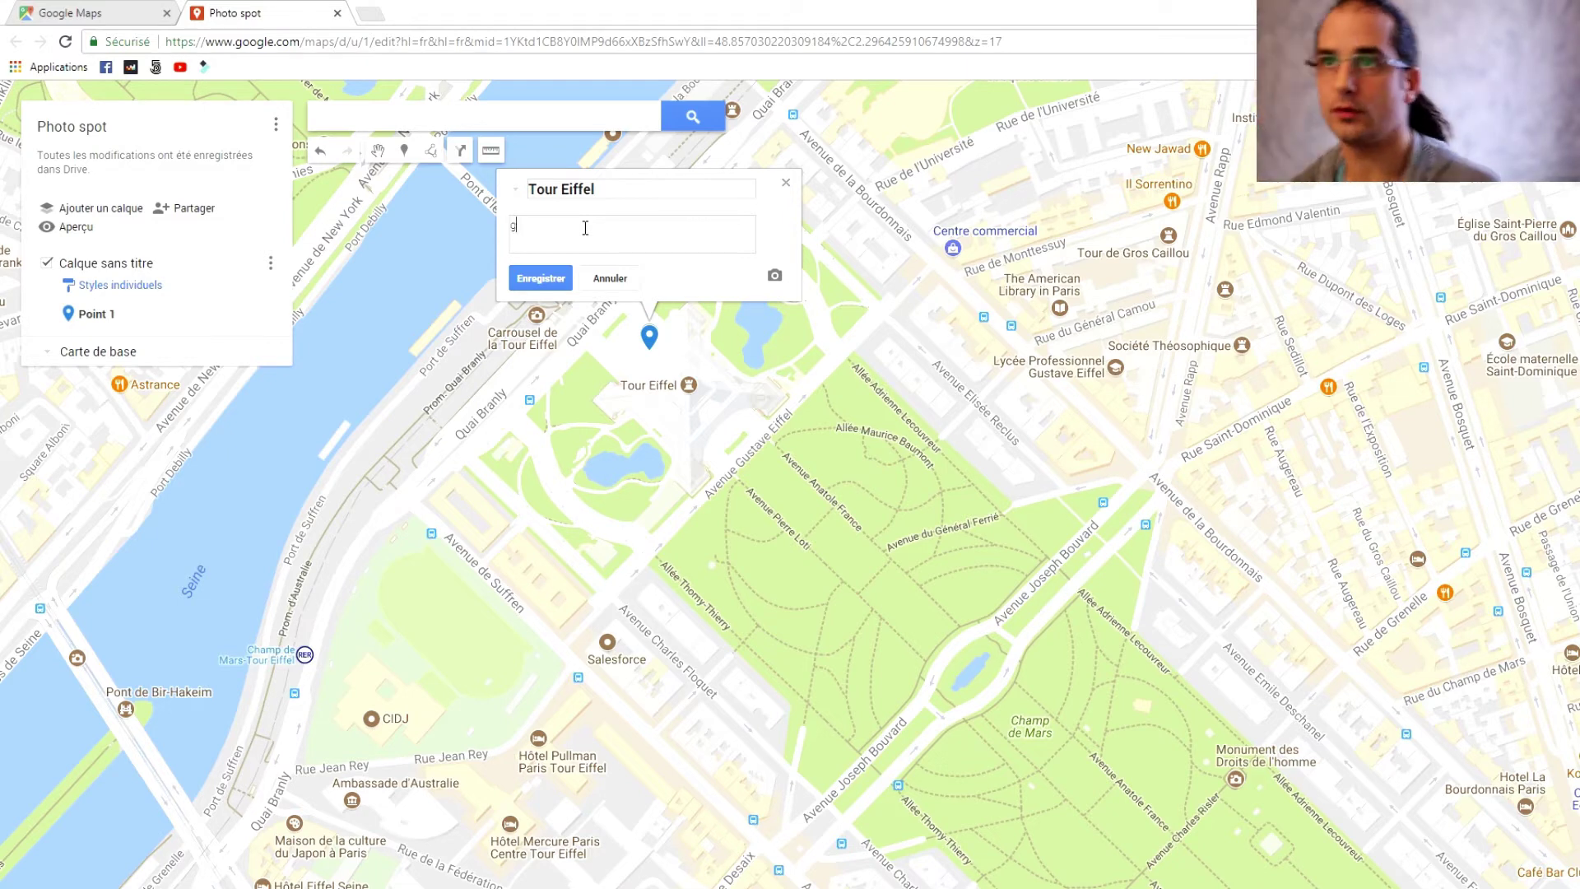
{"action": "type", "text": "grande tour en fer"}
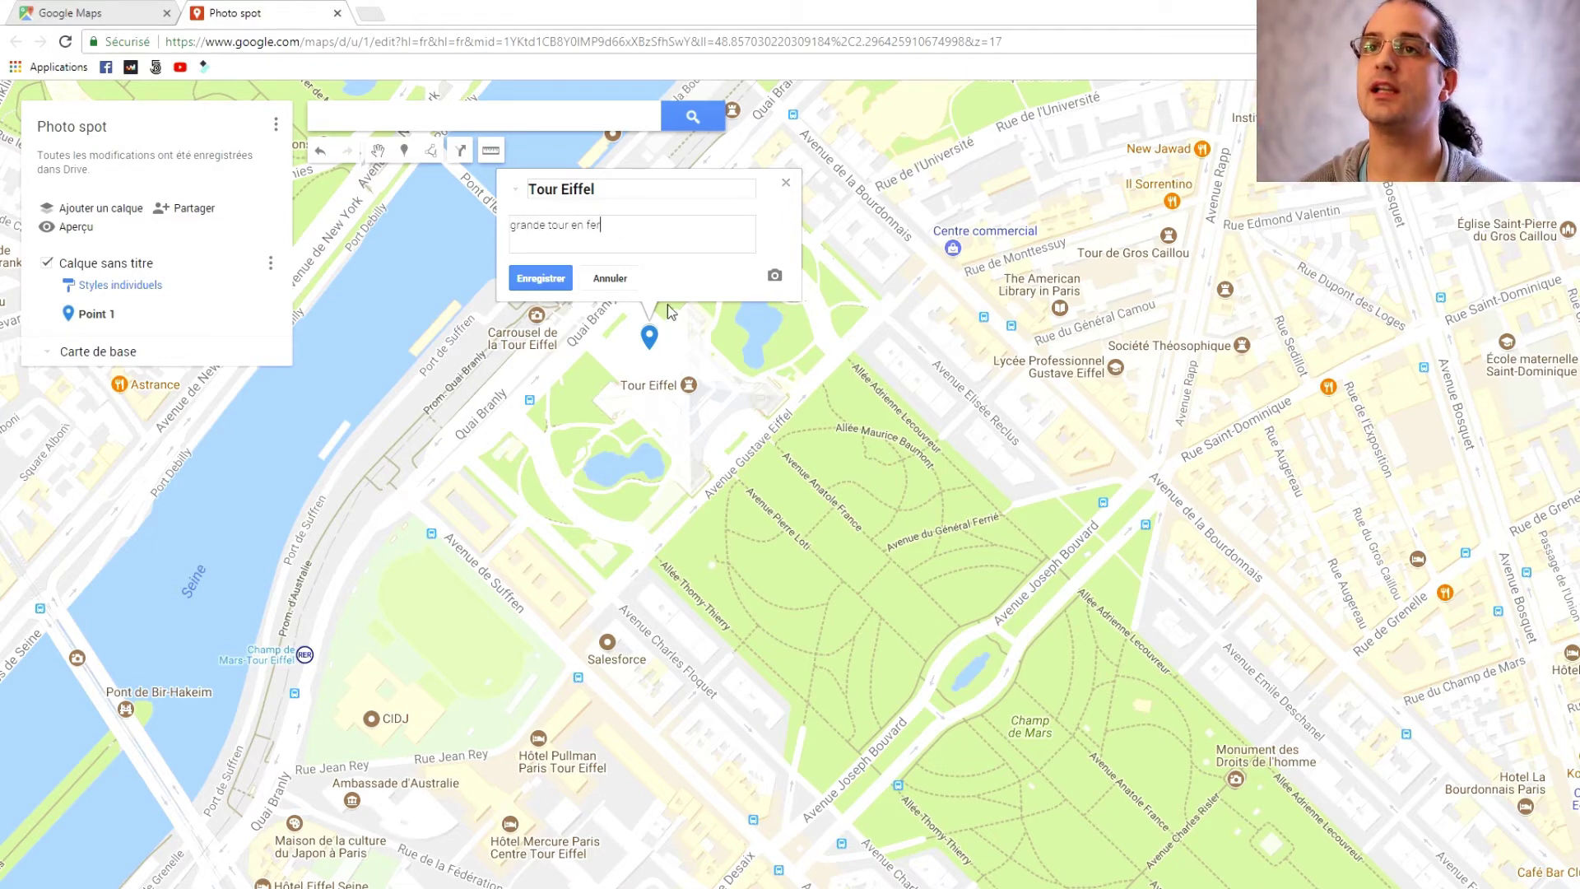
{"action": "left_click", "coordinate": [531, 278]}
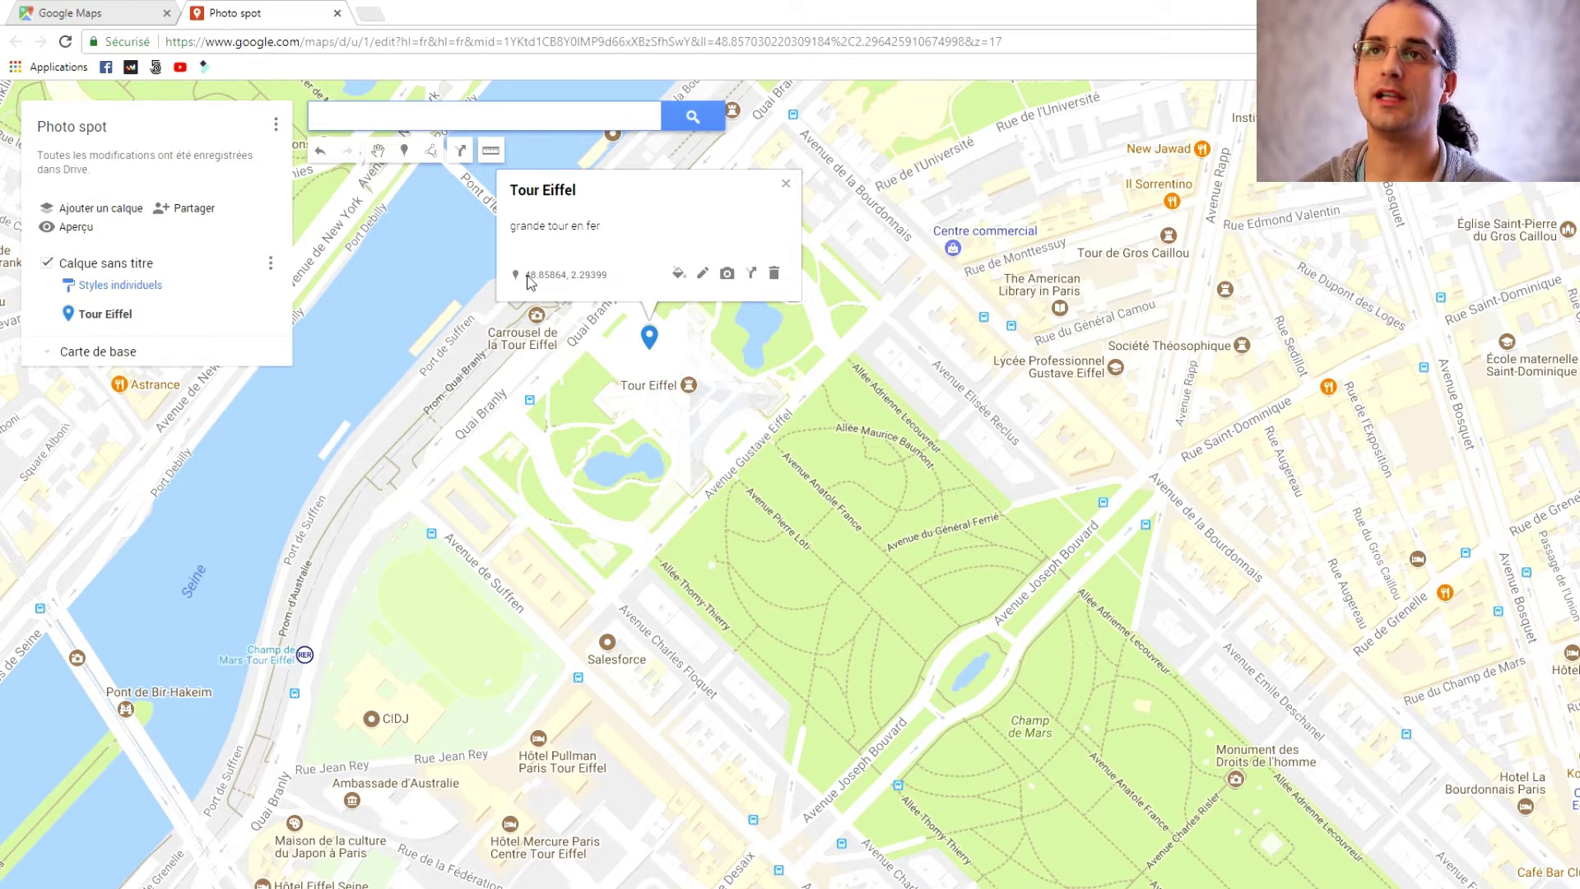
{"action": "left_click", "coordinate": [786, 183]}
- Search for "chateau vaux le" and add the Château de Vaux le Vicomte result to the map
{"action": "scroll", "coordinate": [699, 526], "scroll_direction": "down", "scroll_amount": 3}
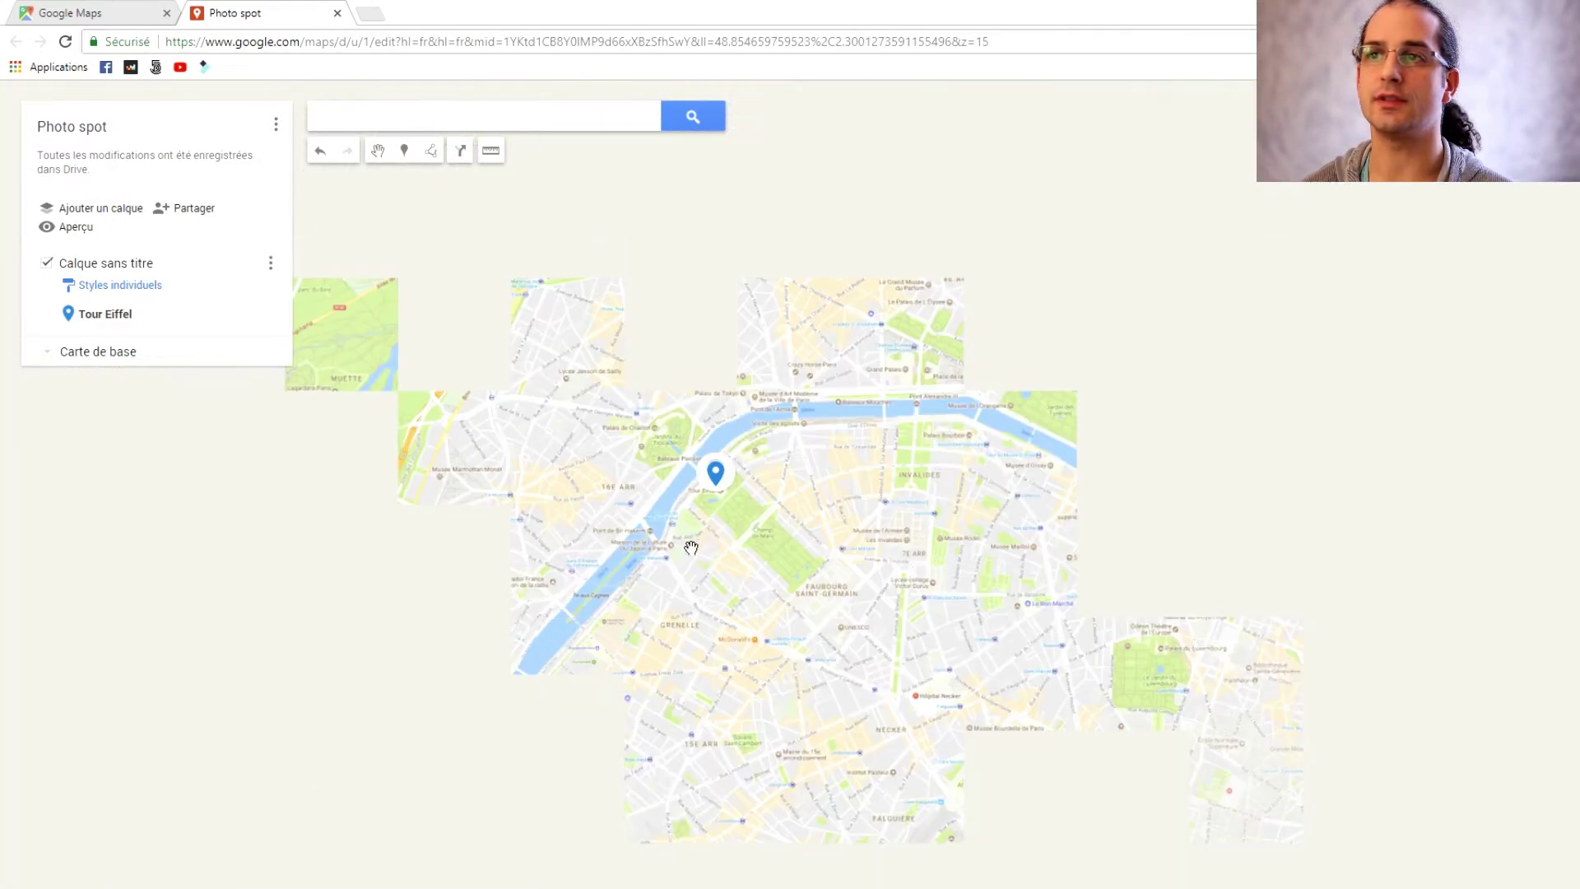
{"action": "scroll", "coordinate": [683, 539], "scroll_direction": "down", "scroll_amount": 4}
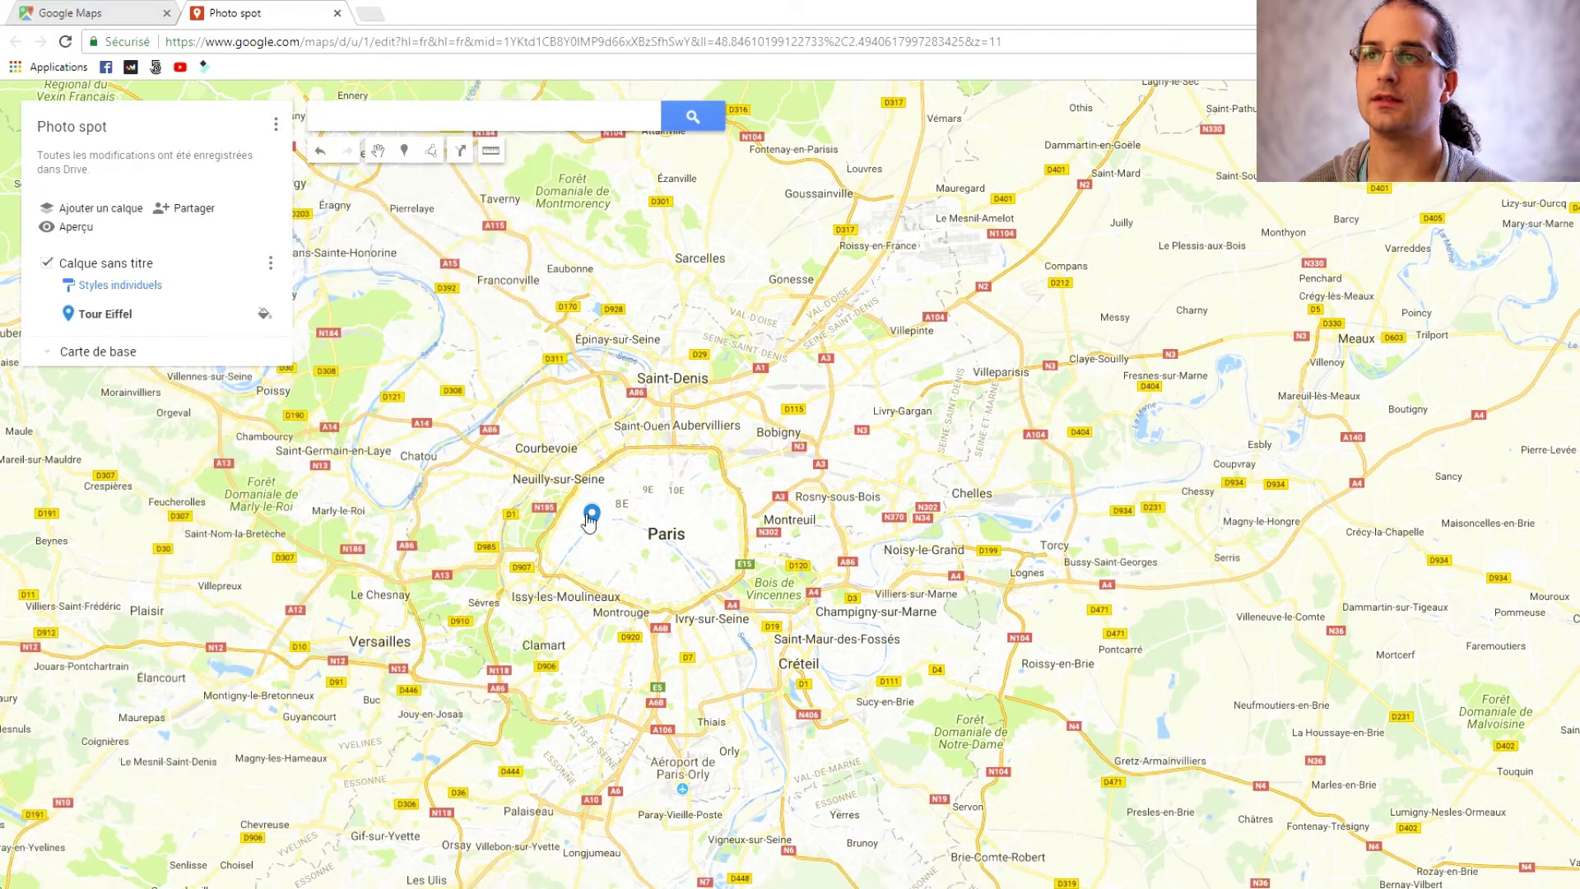
{"action": "scroll", "coordinate": [641, 532], "scroll_direction": "up", "scroll_amount": 1}
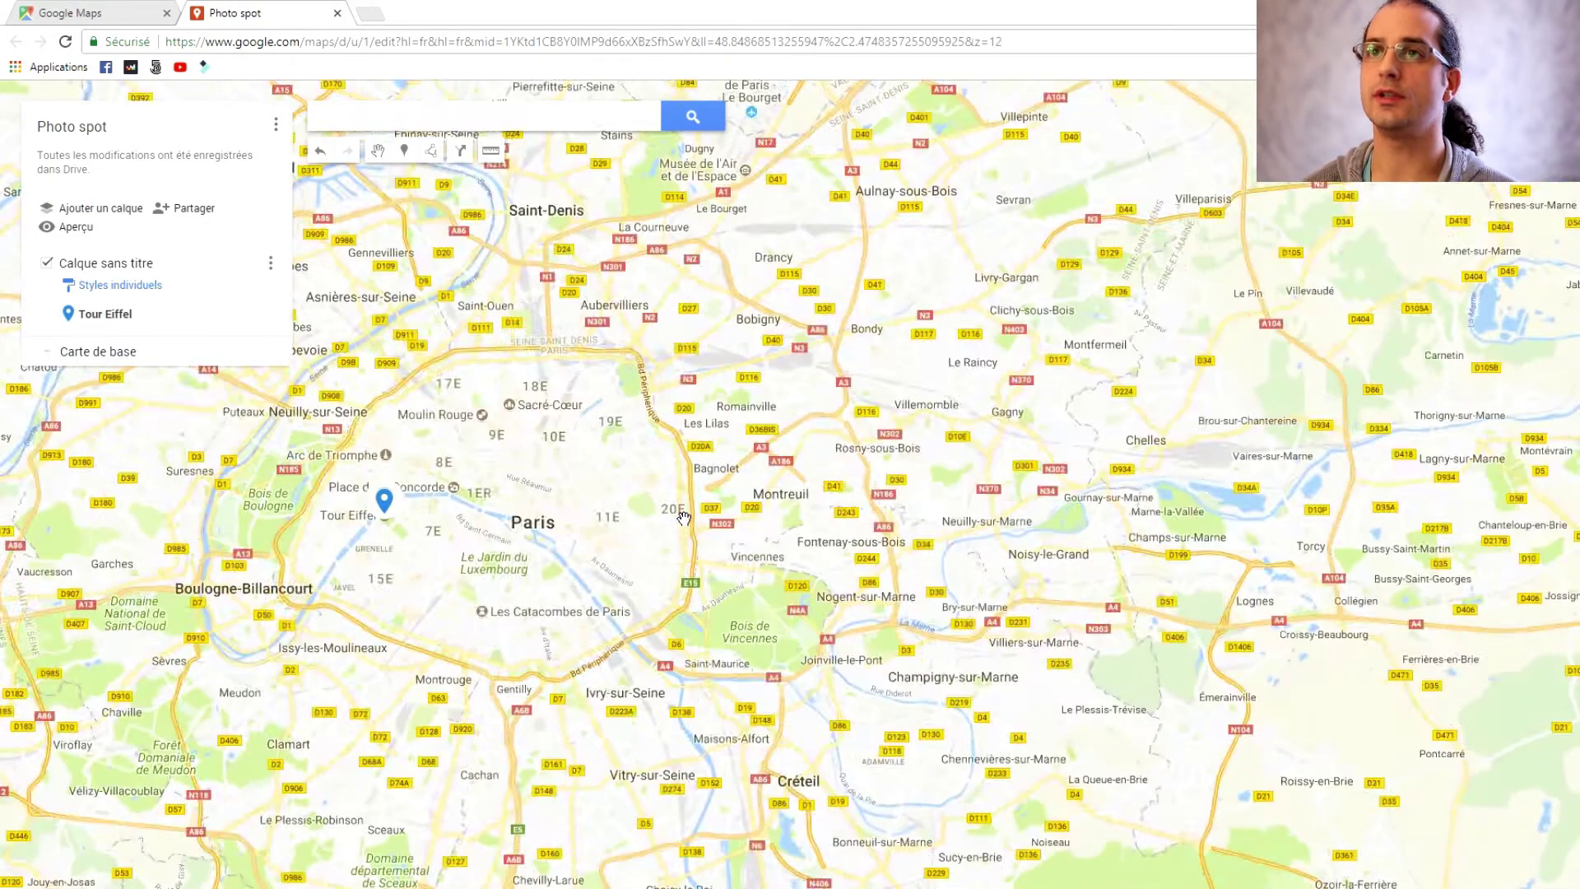
{"action": "left_click", "coordinate": [341, 112]}
{"action": "type", "text": "chateau "}
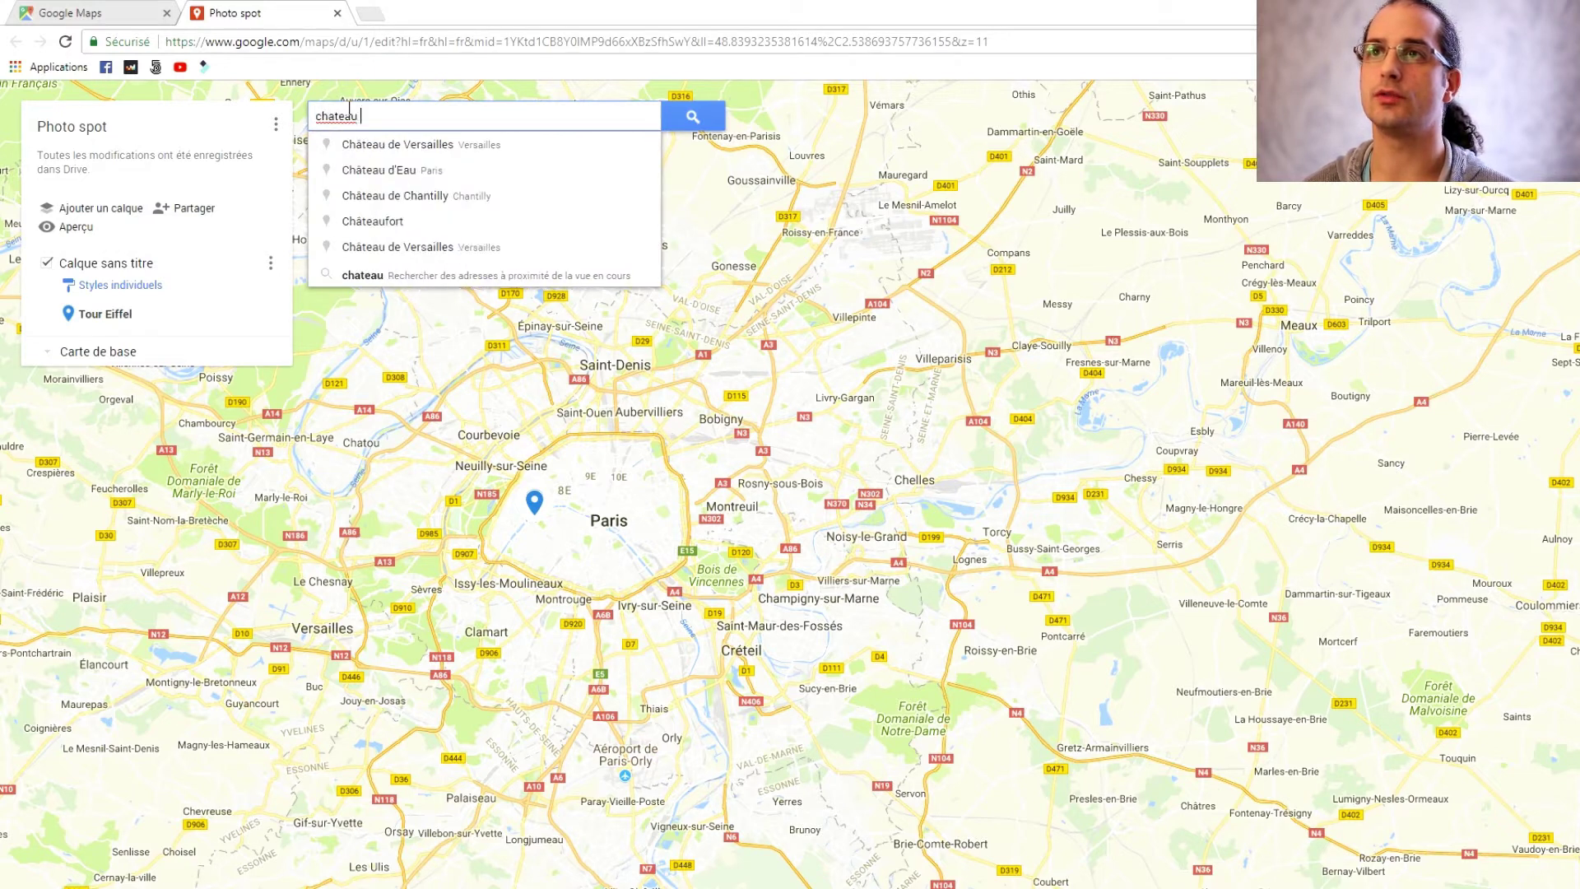
{"action": "type", "text": "vaux le"}
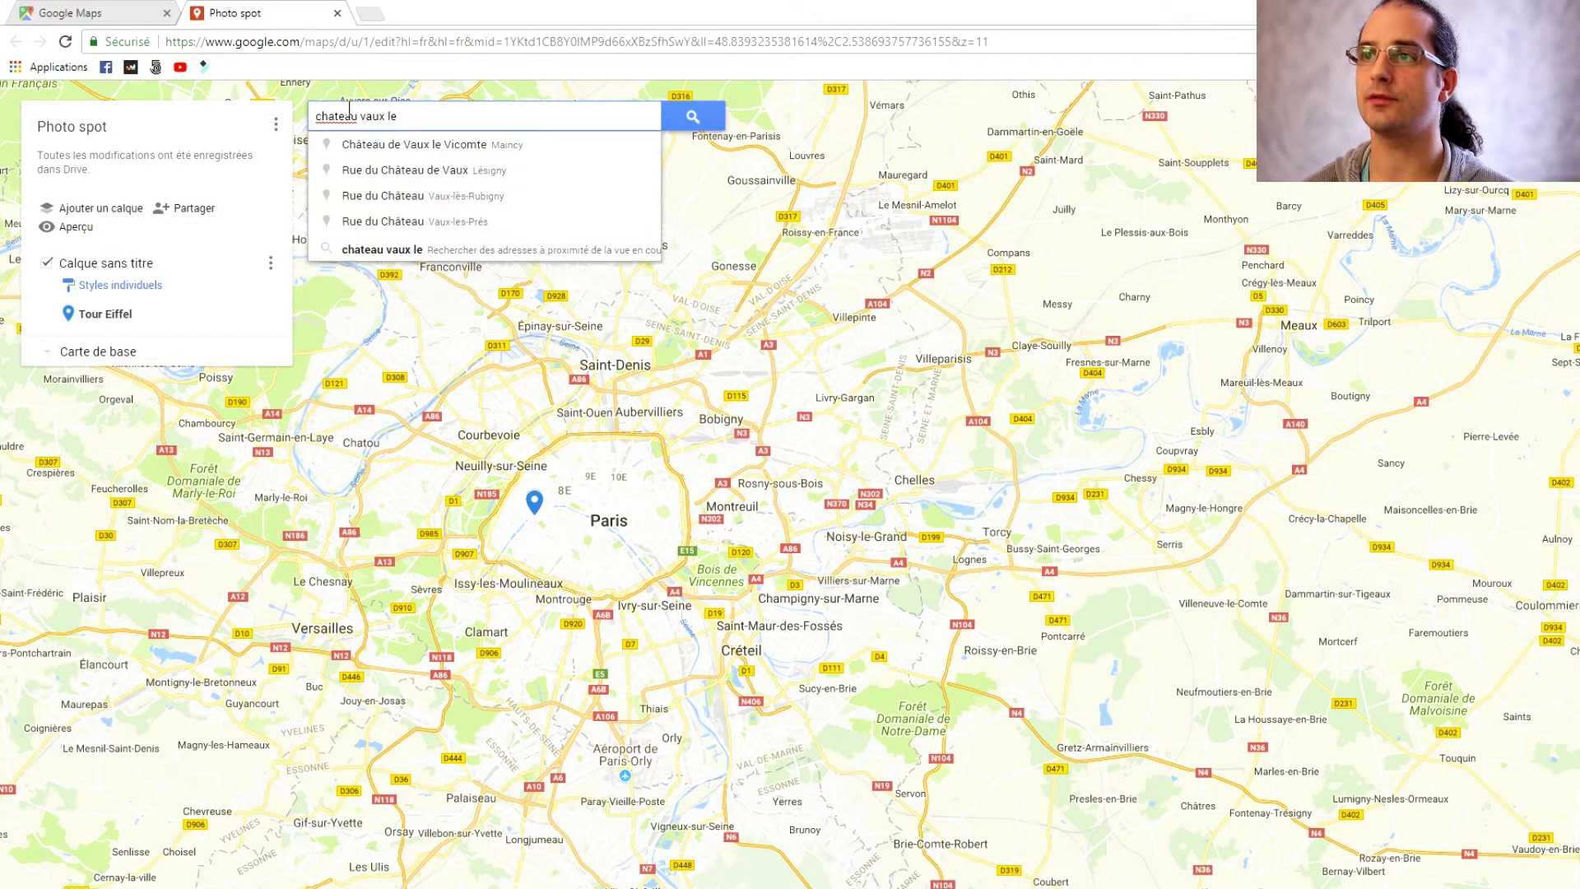
{"action": "key", "text": "Return"}
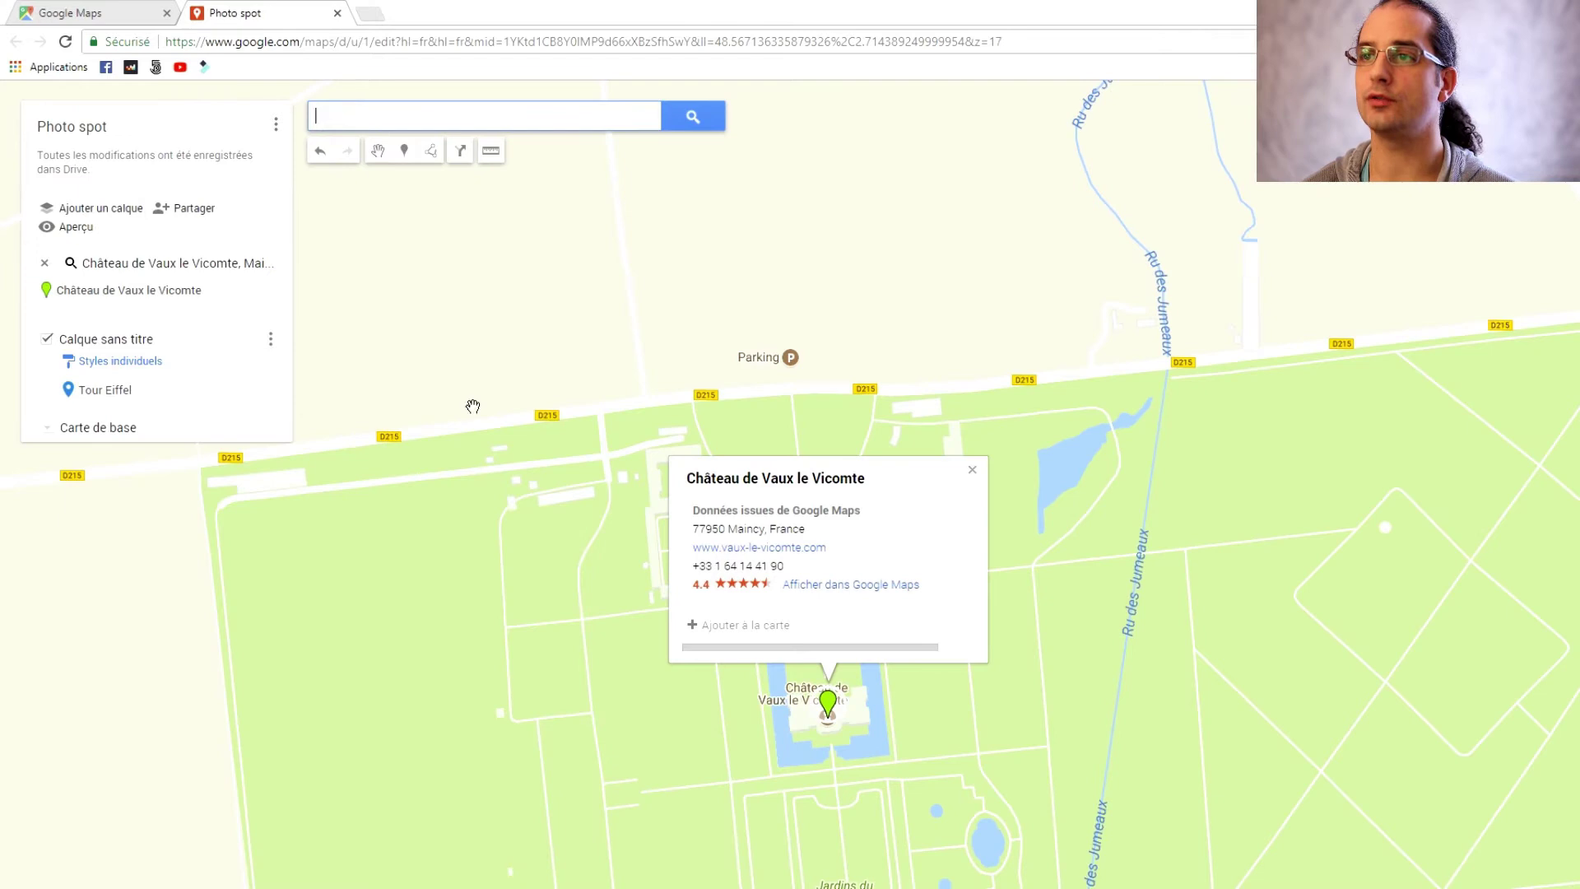
{"action": "left_click", "coordinate": [732, 627]}
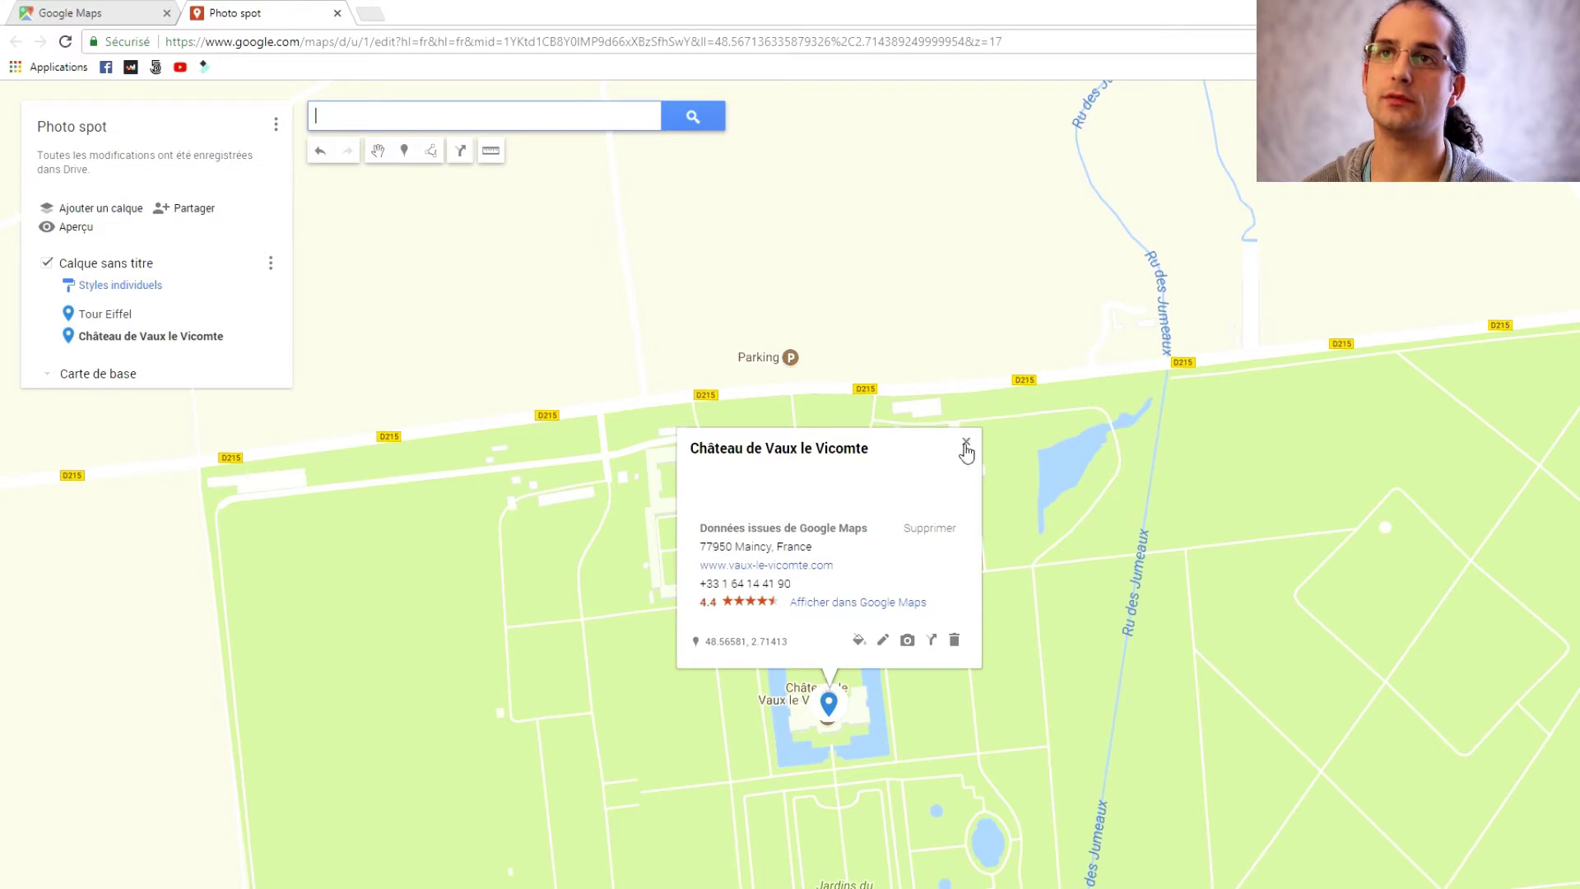
{"action": "left_click", "coordinate": [966, 445]}
- View the details of the saved places Tour Eiffel and Château de Vaux le Vicomte in turn
{"action": "left_click", "coordinate": [98, 315]}
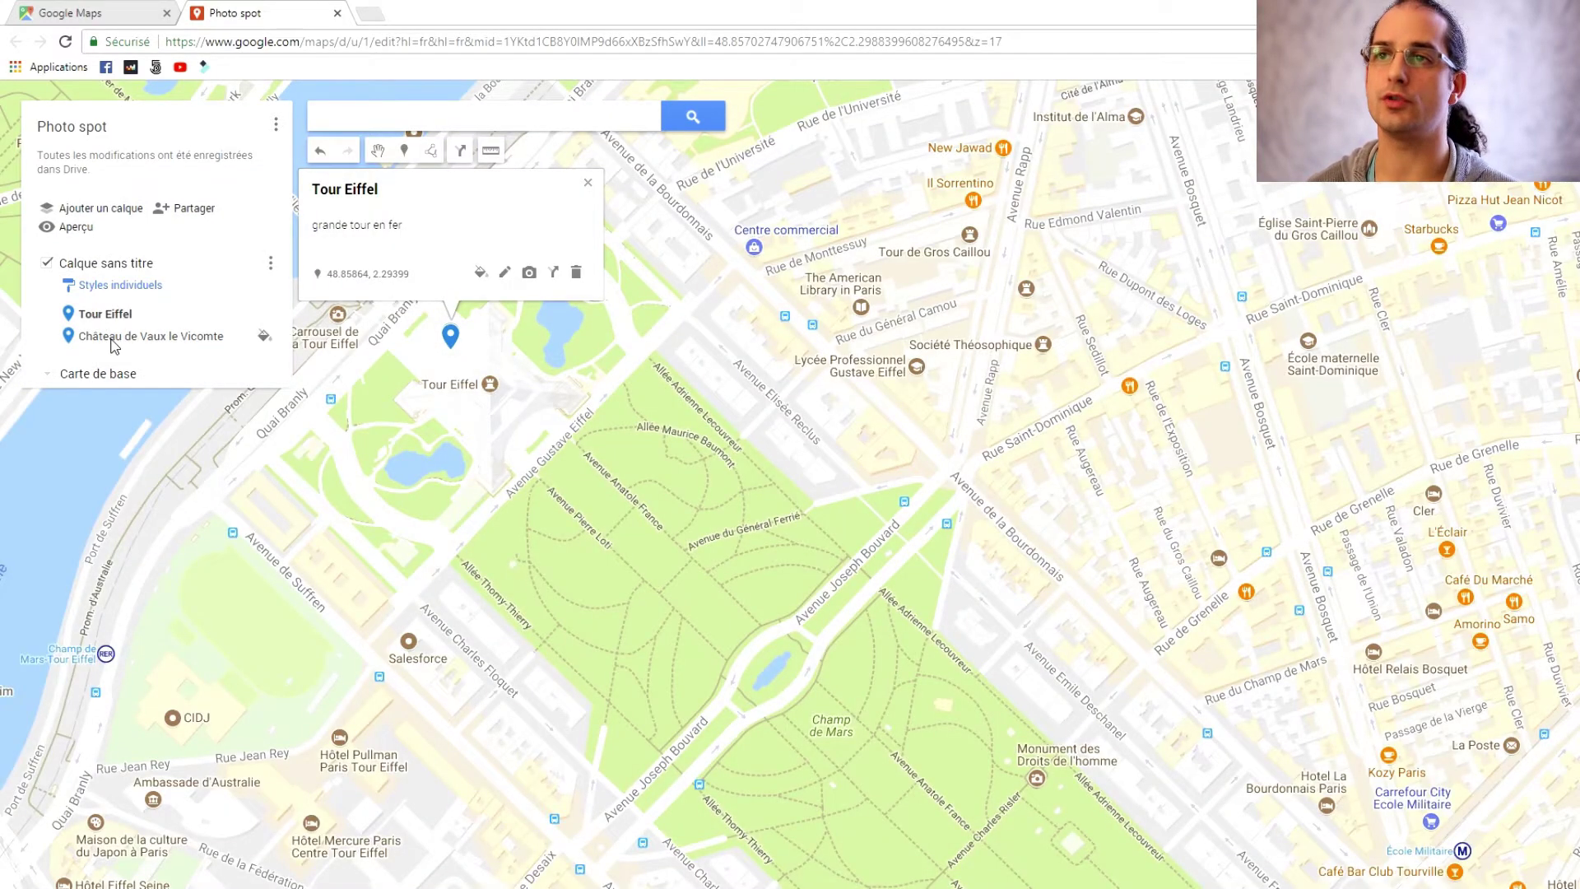
{"action": "left_click", "coordinate": [114, 339]}
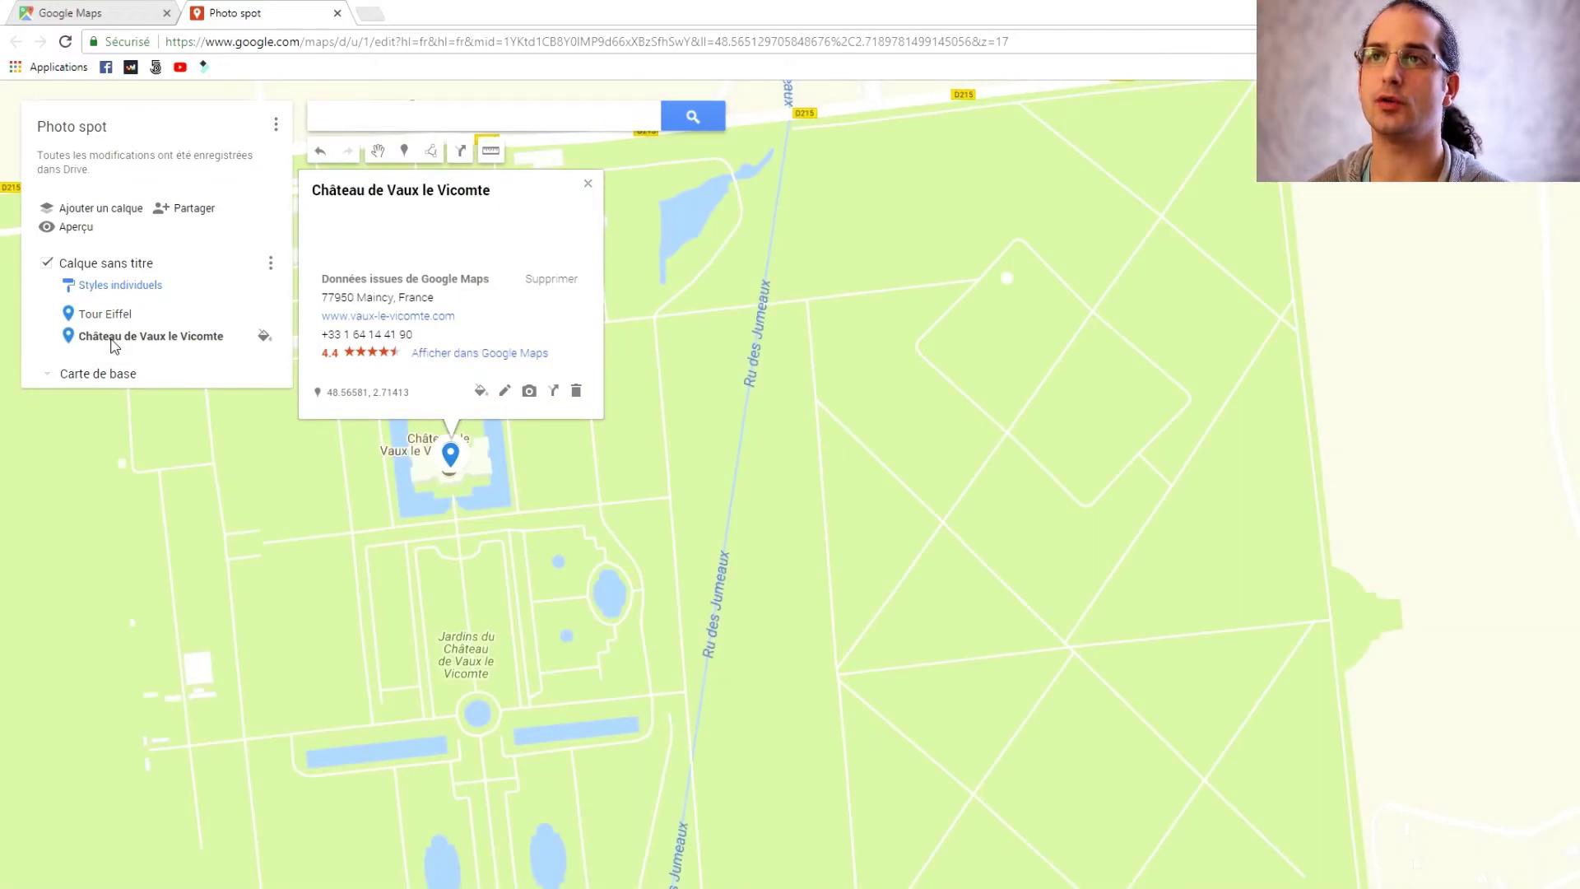
{"action": "left_click", "coordinate": [109, 315]}
- Add the image Transparence.jpg from the Data (D:) drive to the Château de Vaux le Vicomte marker and save it
{"action": "left_click", "coordinate": [111, 336]}
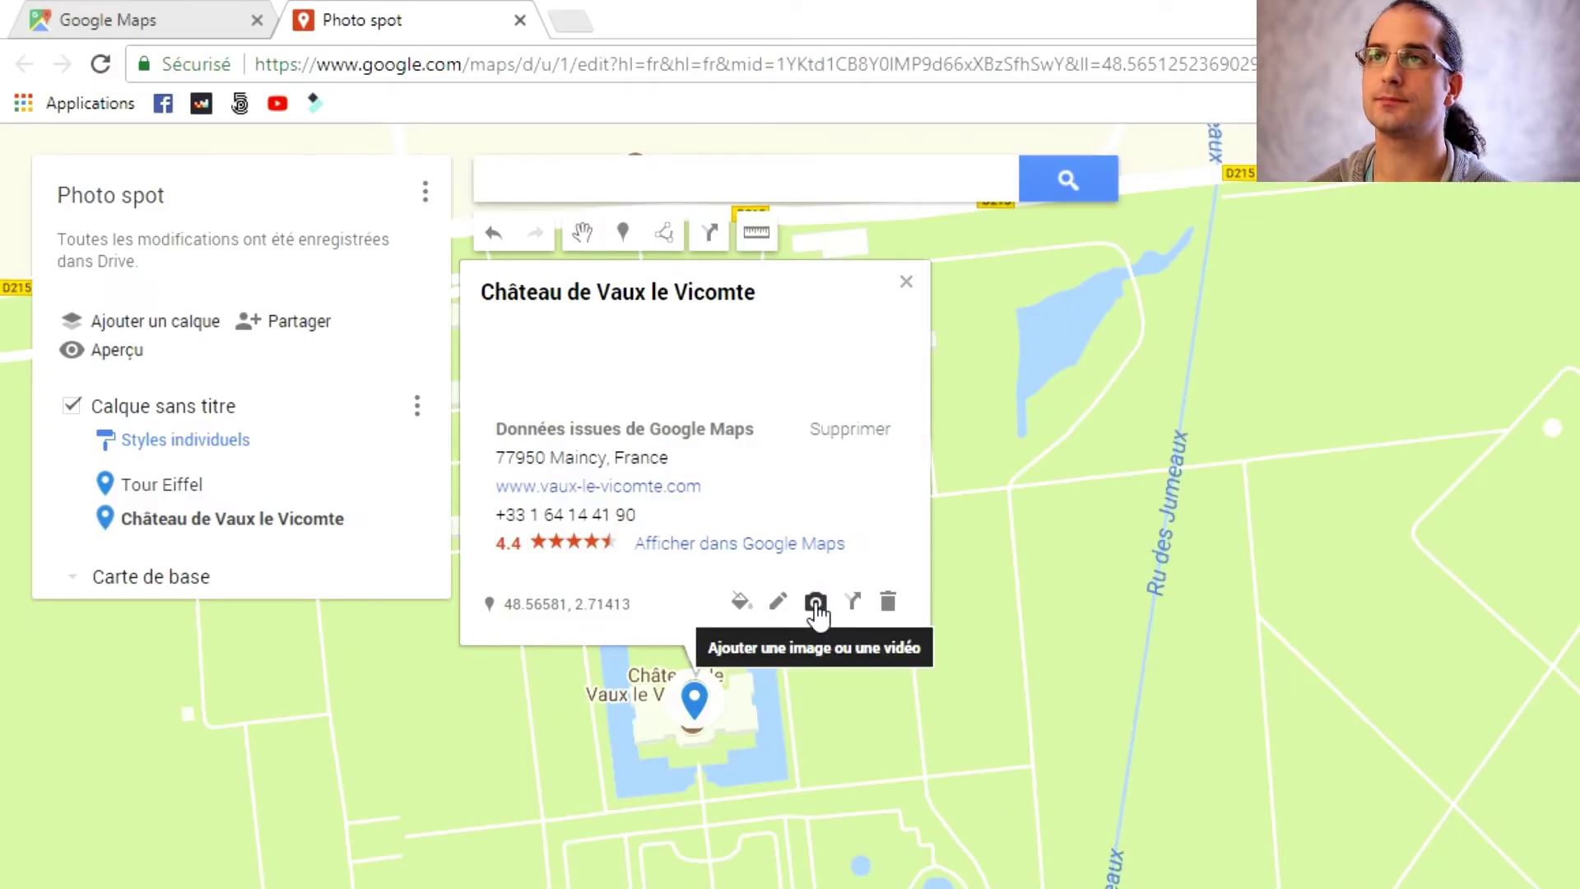
{"action": "left_click", "coordinate": [815, 605]}
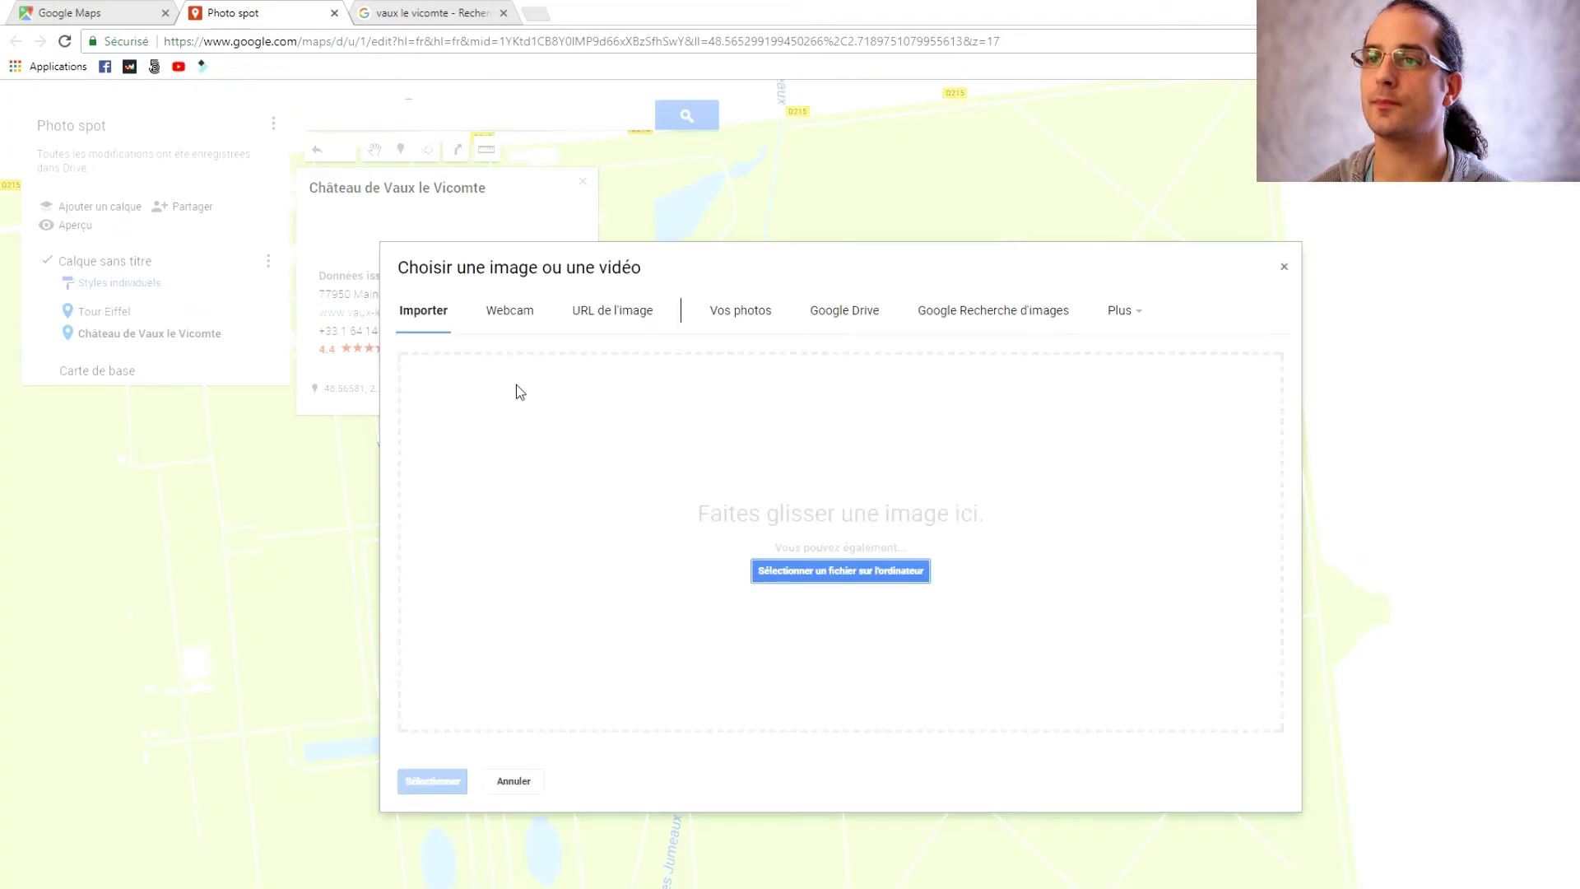
{"action": "left_click", "coordinate": [741, 310]}
{"action": "left_click", "coordinate": [423, 310]}
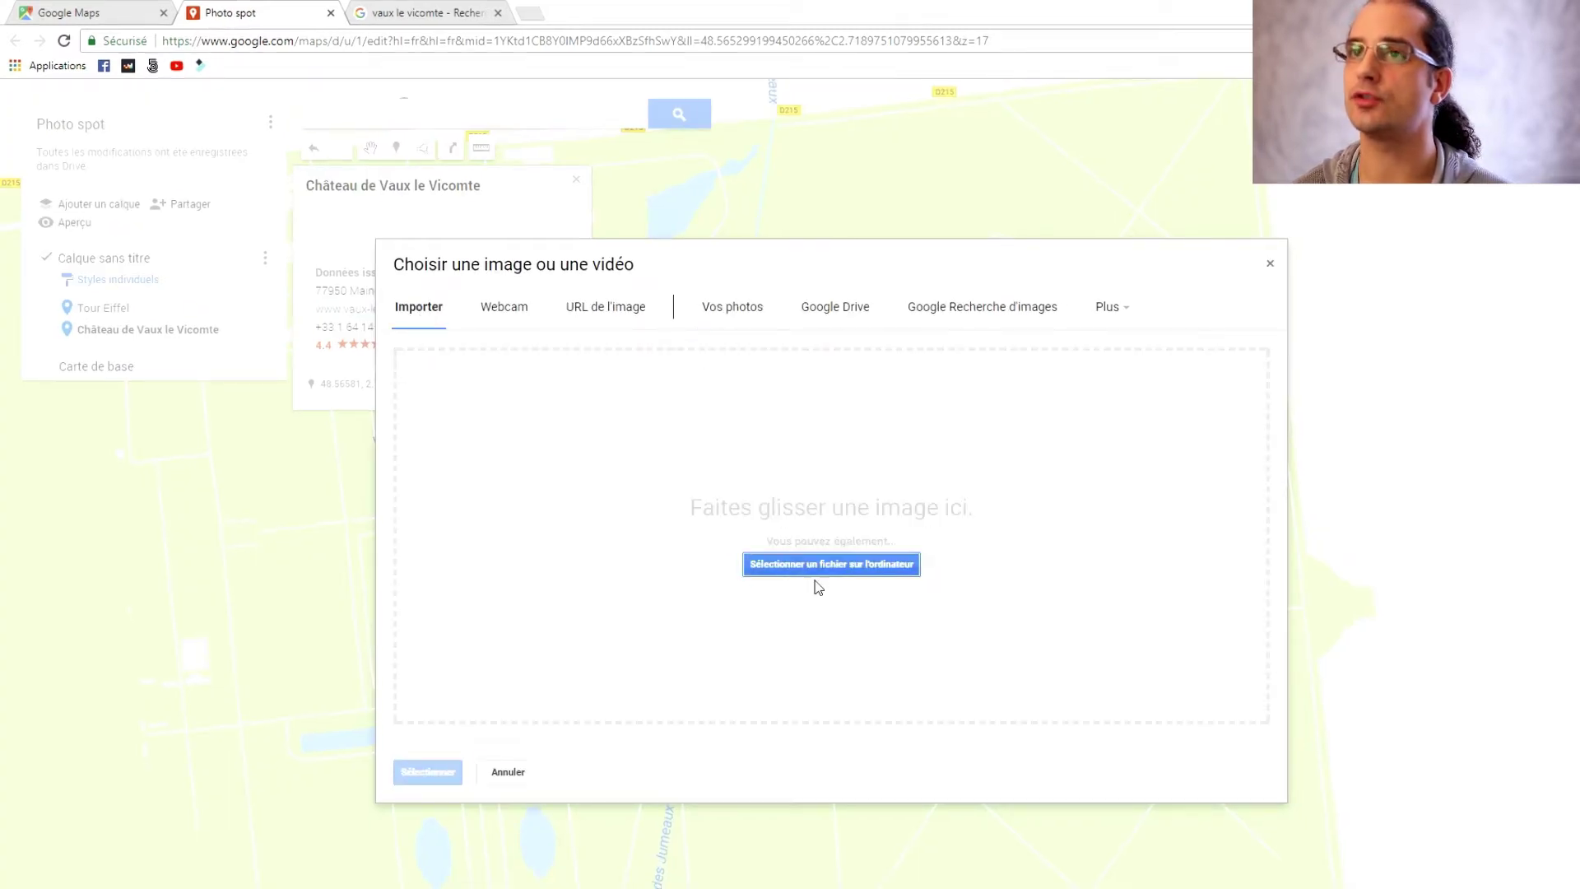
{"action": "left_click", "coordinate": [805, 566]}
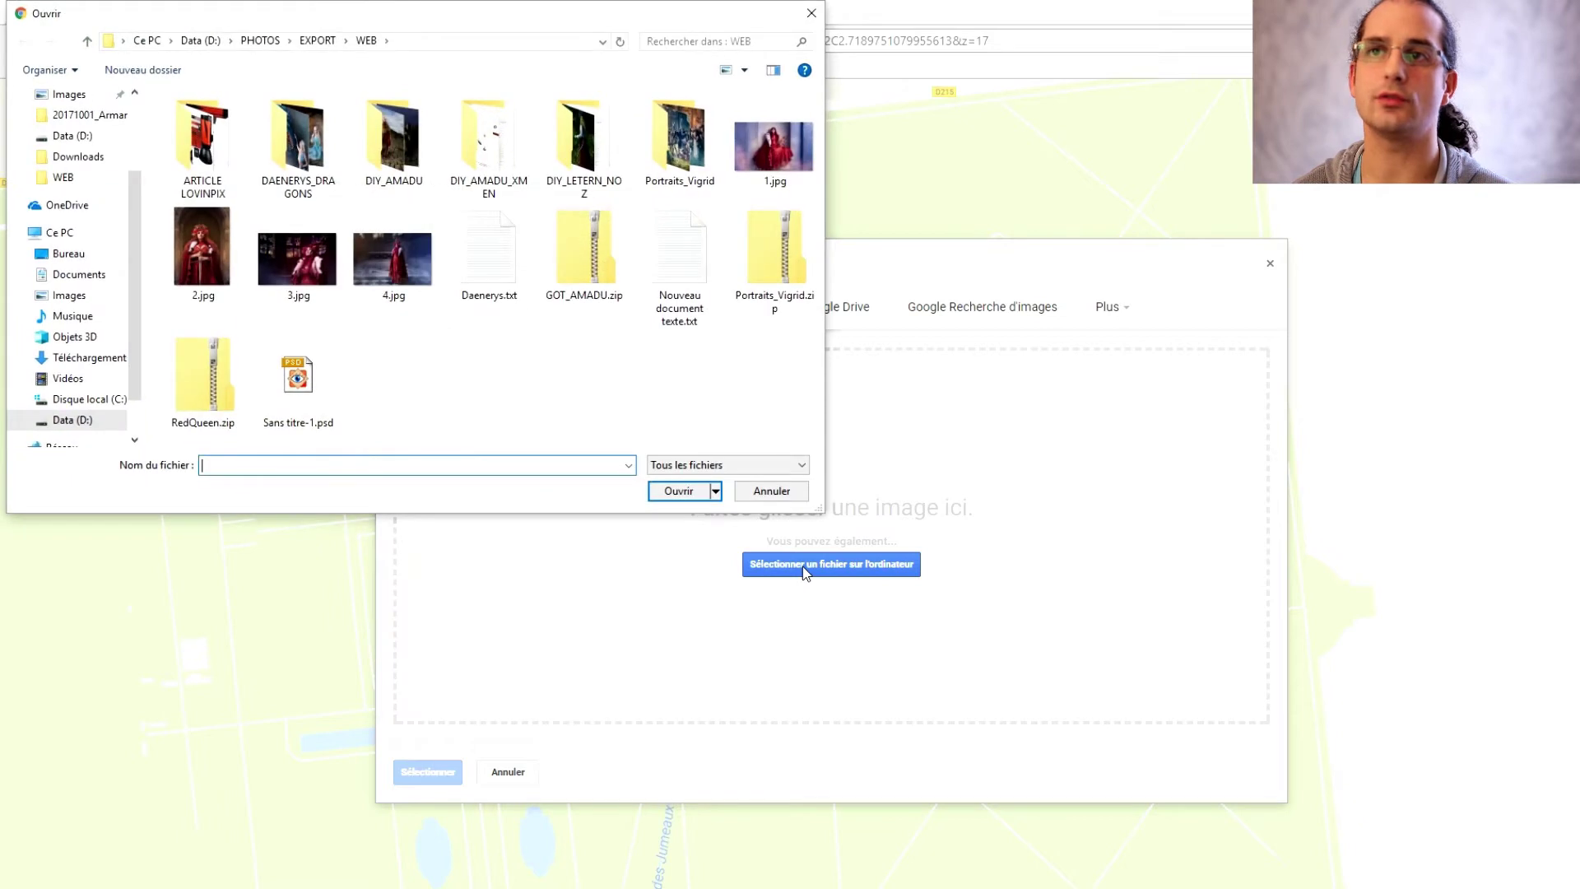
{"action": "left_click", "coordinate": [83, 420]}
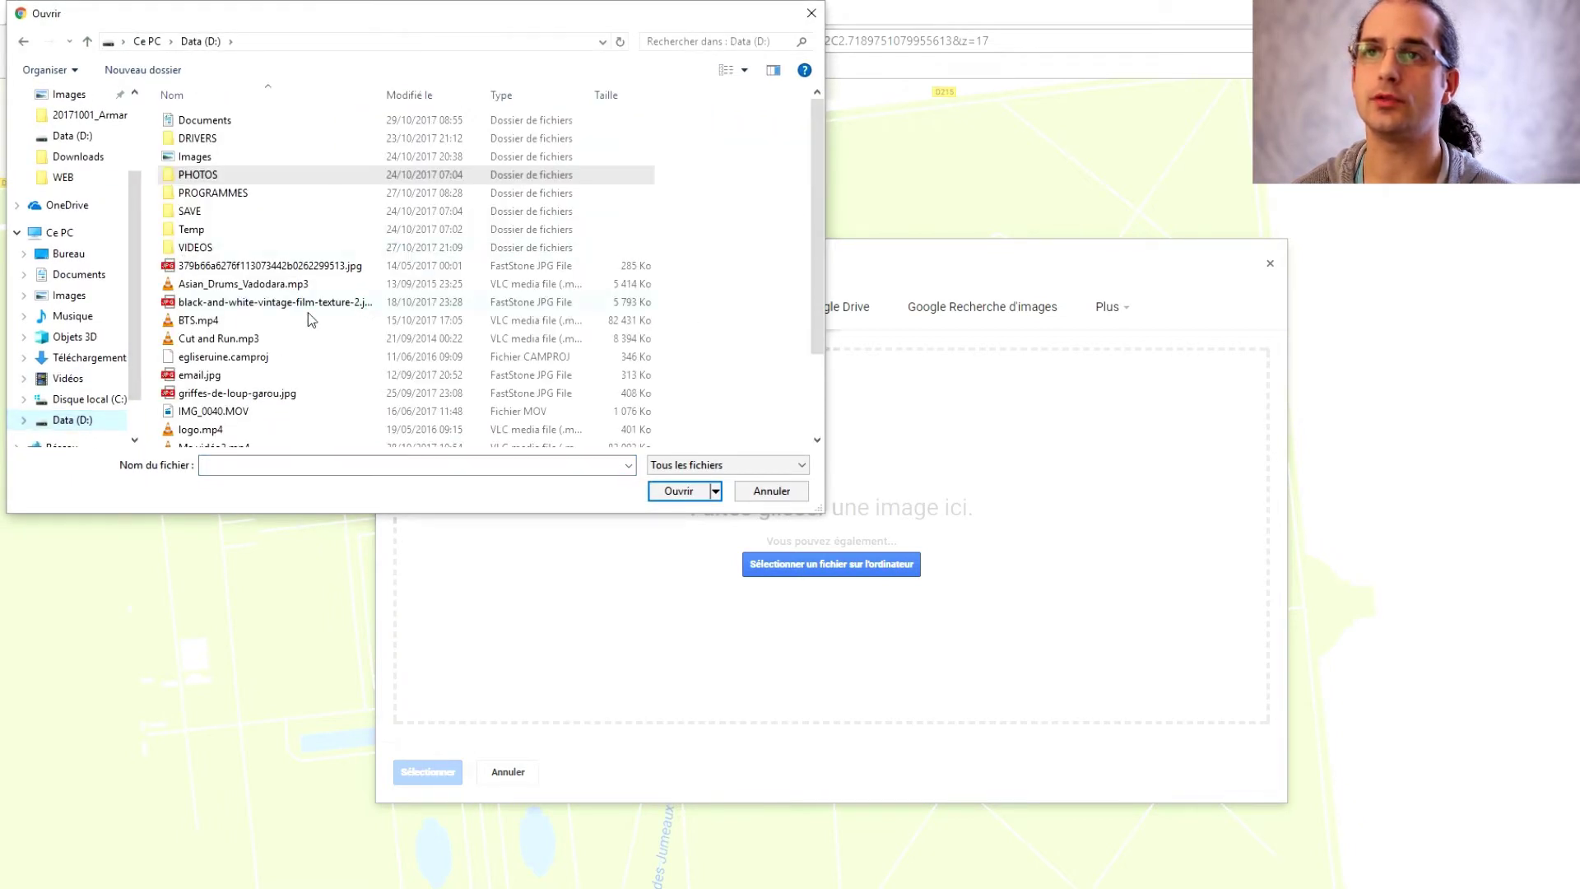
{"action": "left_click", "coordinate": [263, 322]}
{"action": "scroll", "coordinate": [264, 325], "scroll_direction": "down", "scroll_amount": 2}
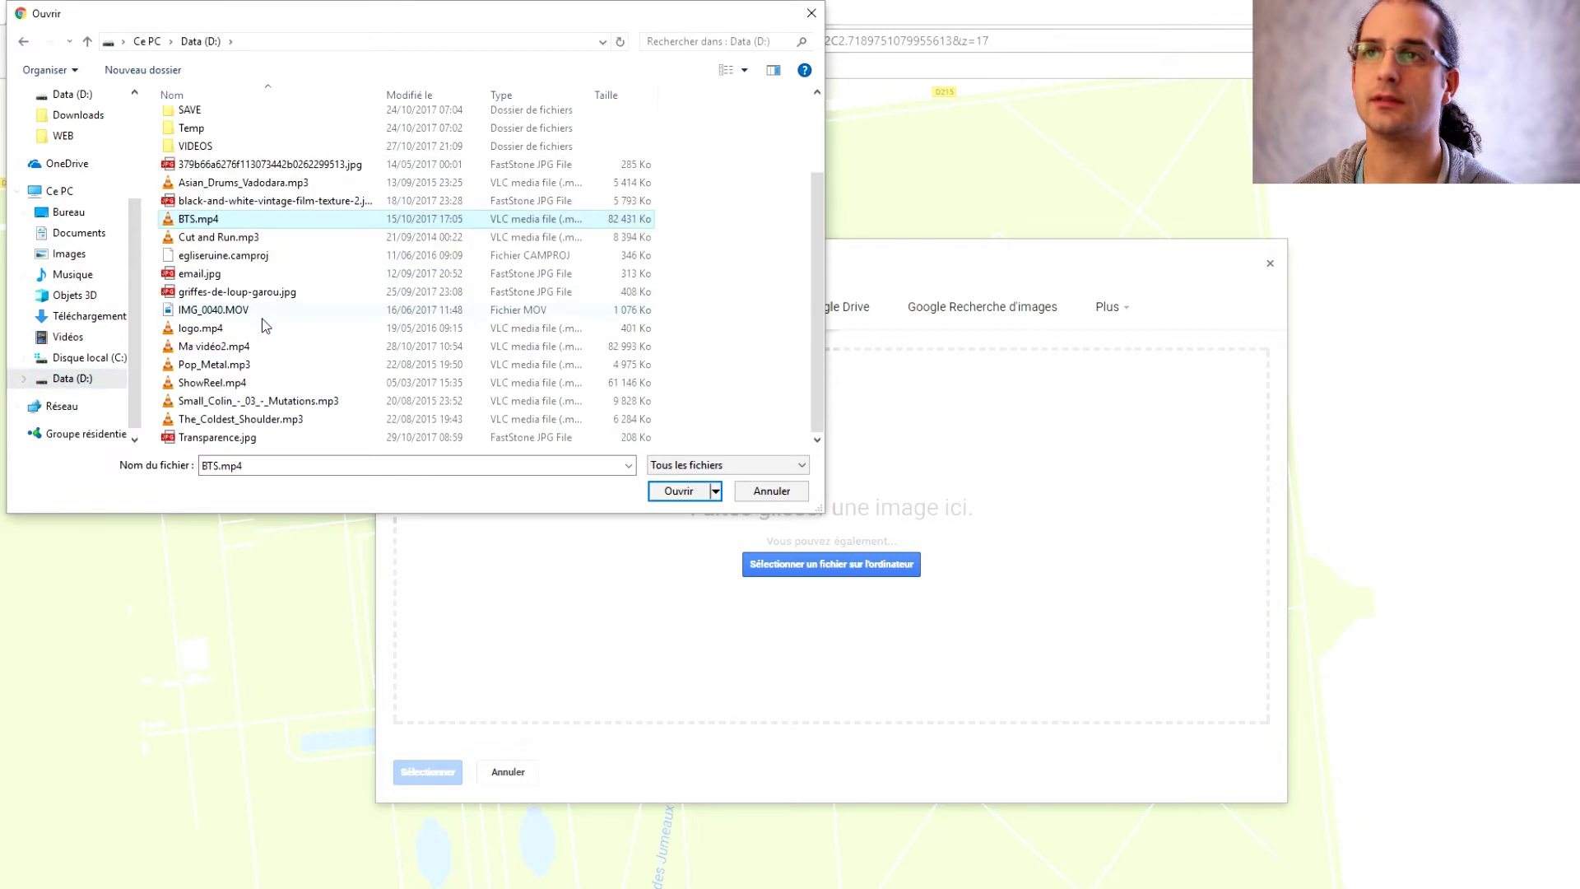
{"action": "double_click", "coordinate": [244, 440]}
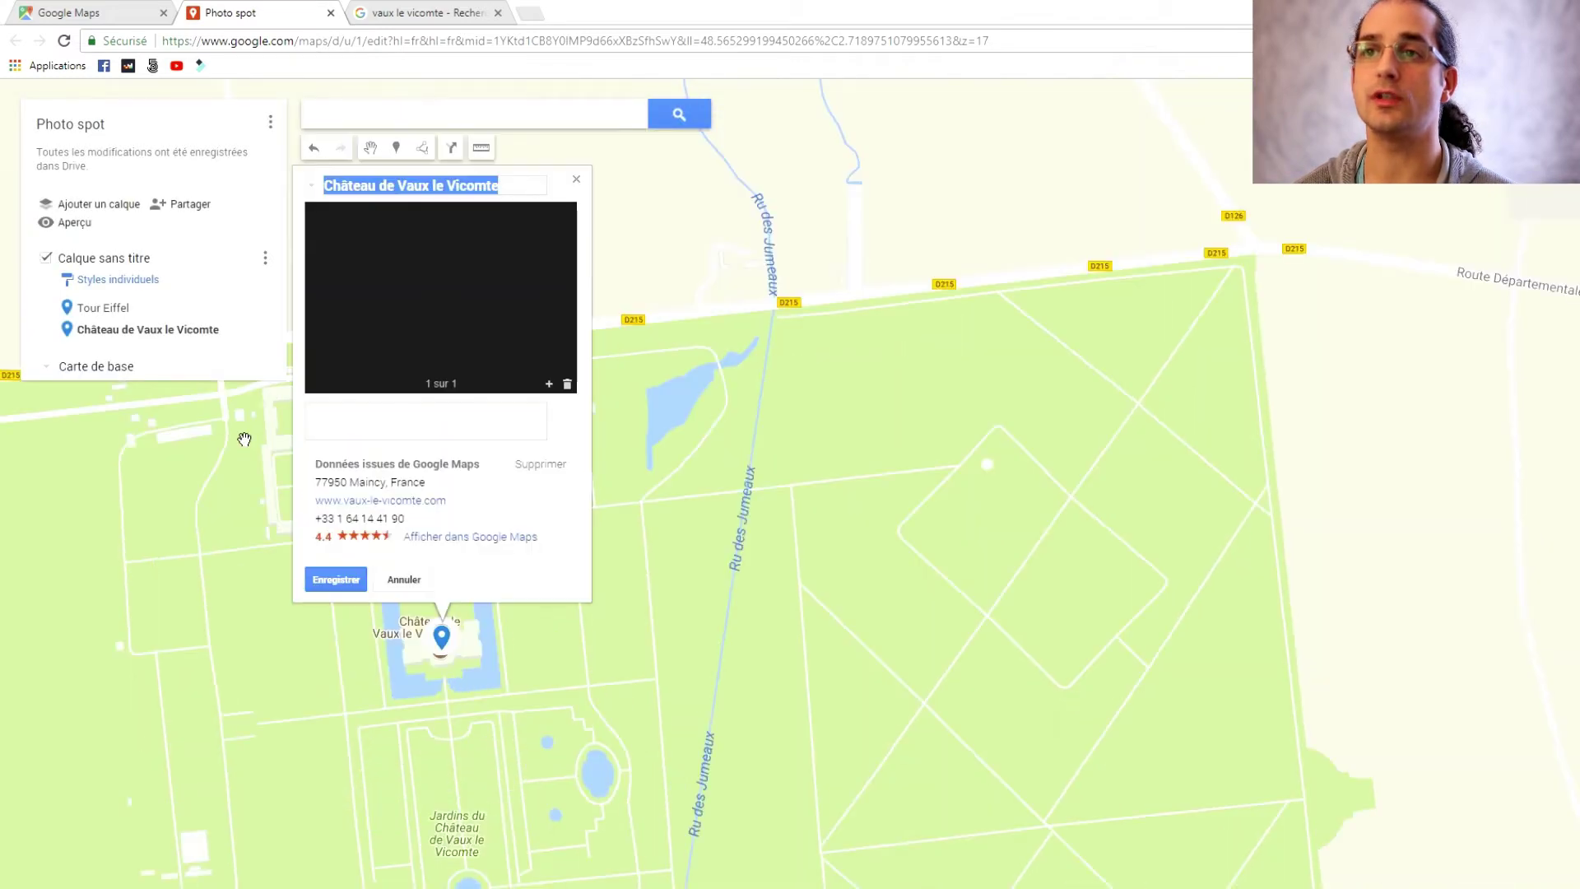
{"action": "left_click", "coordinate": [337, 580]}
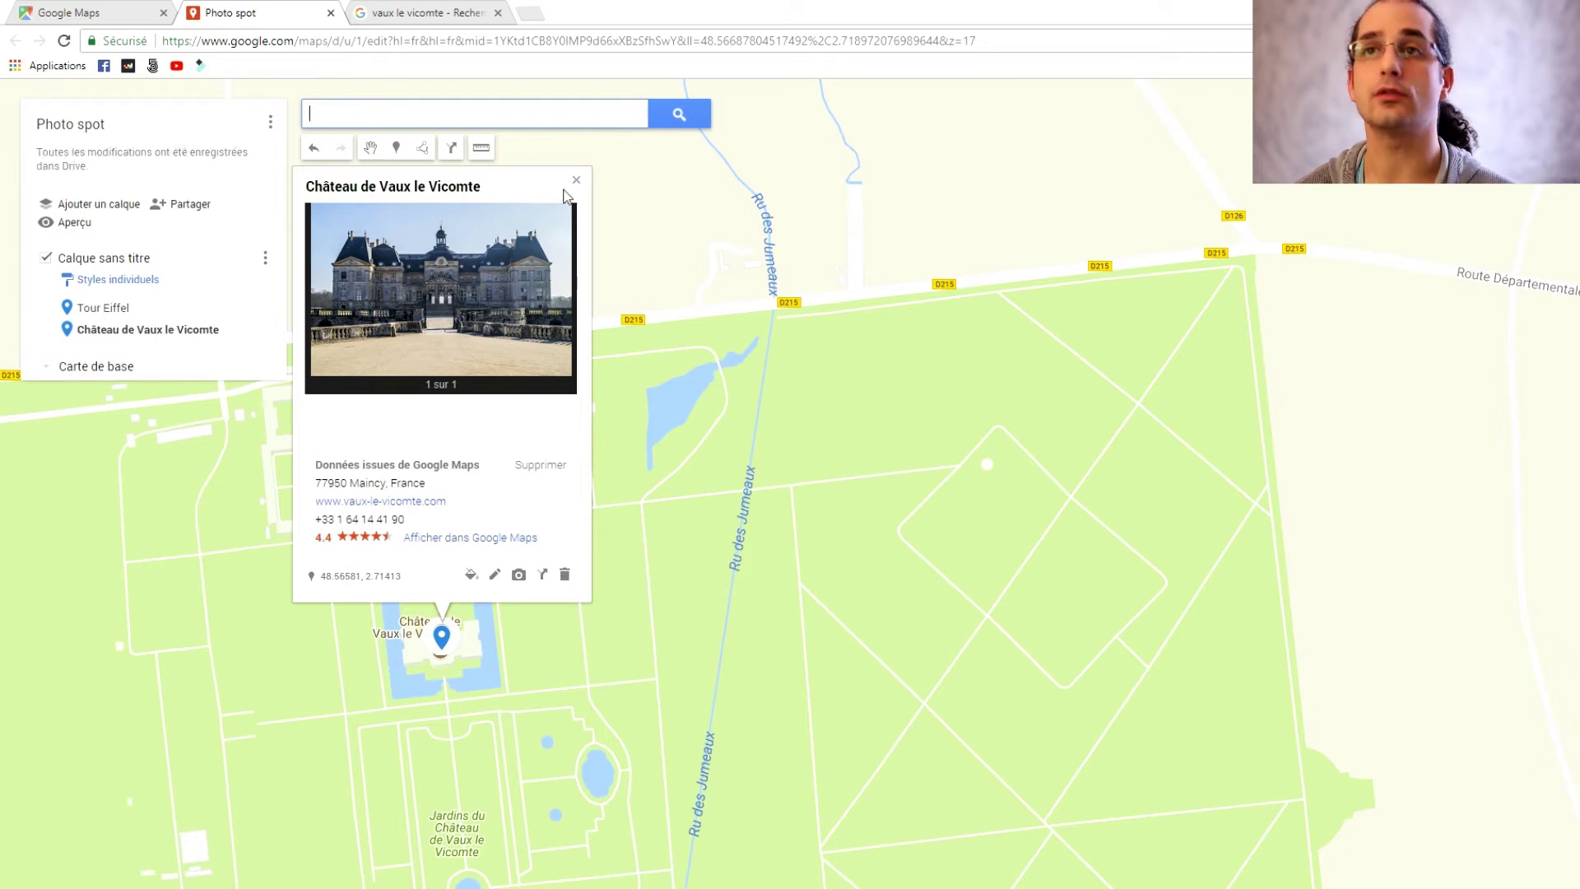
{"action": "left_click", "coordinate": [576, 181]}
- Check the Château de Vaux le Vicomte place with its added photo, and the Tour Eiffel place for comparison
{"action": "left_click", "coordinate": [103, 310]}
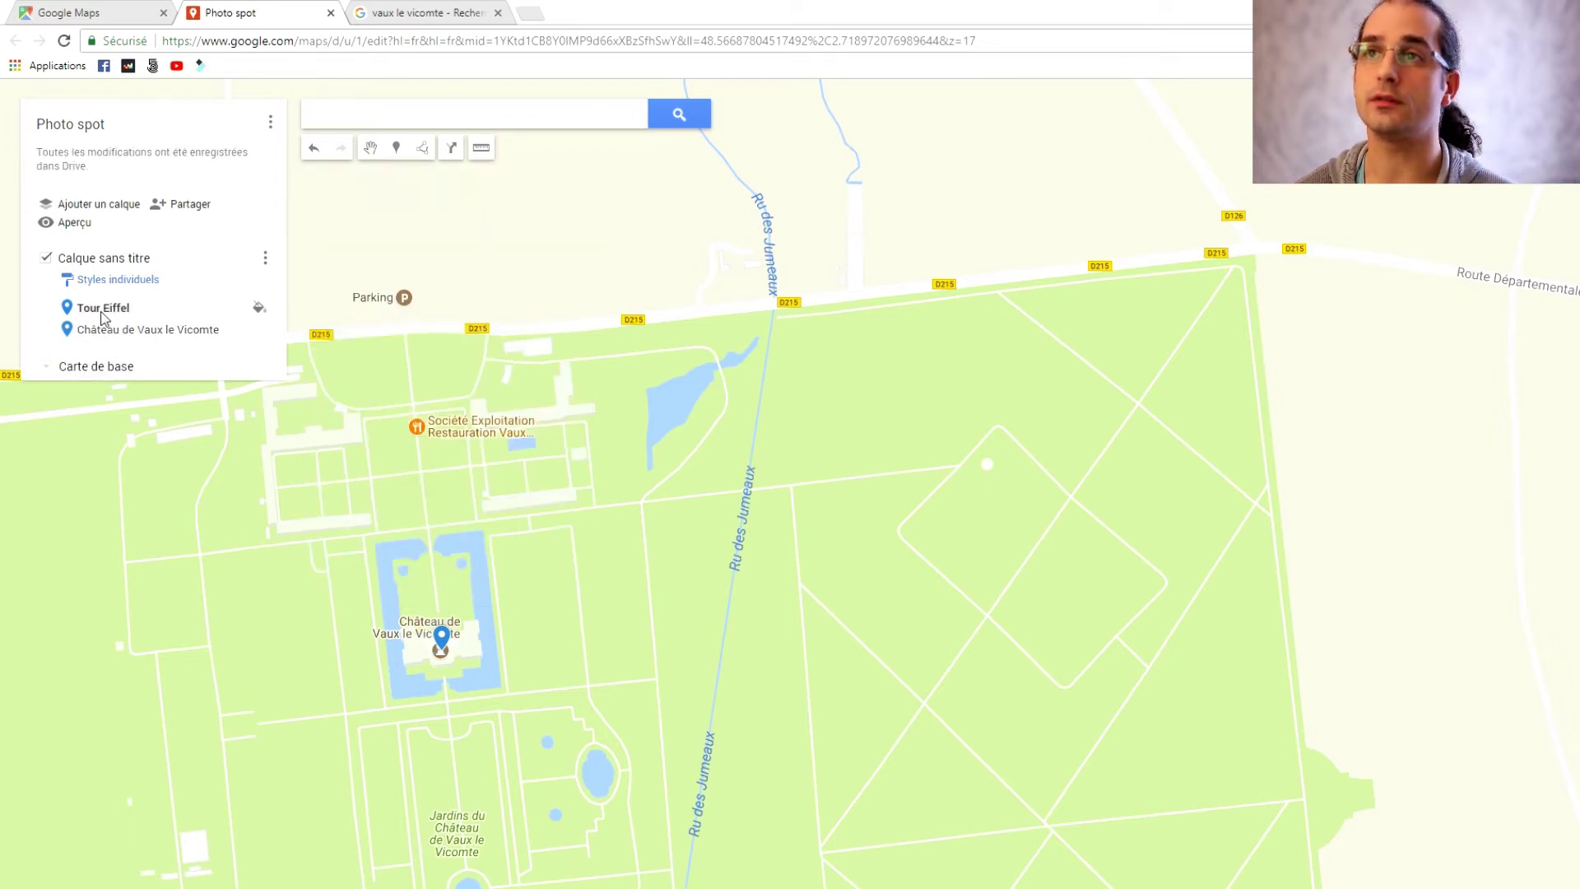
{"action": "left_click", "coordinate": [123, 329]}
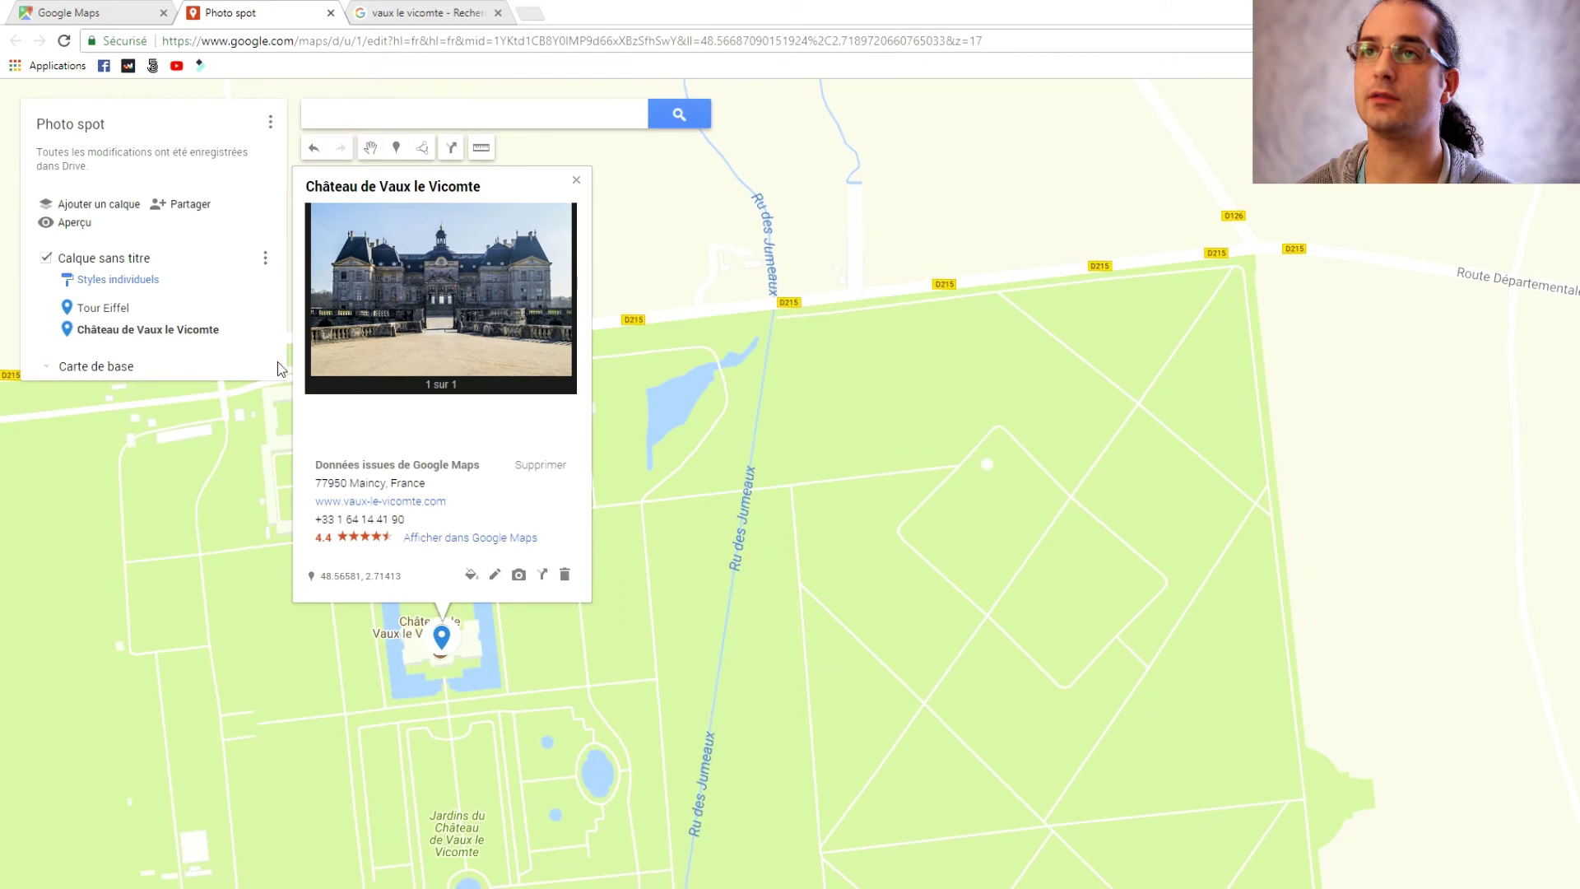
{"action": "left_click", "coordinate": [78, 317]}
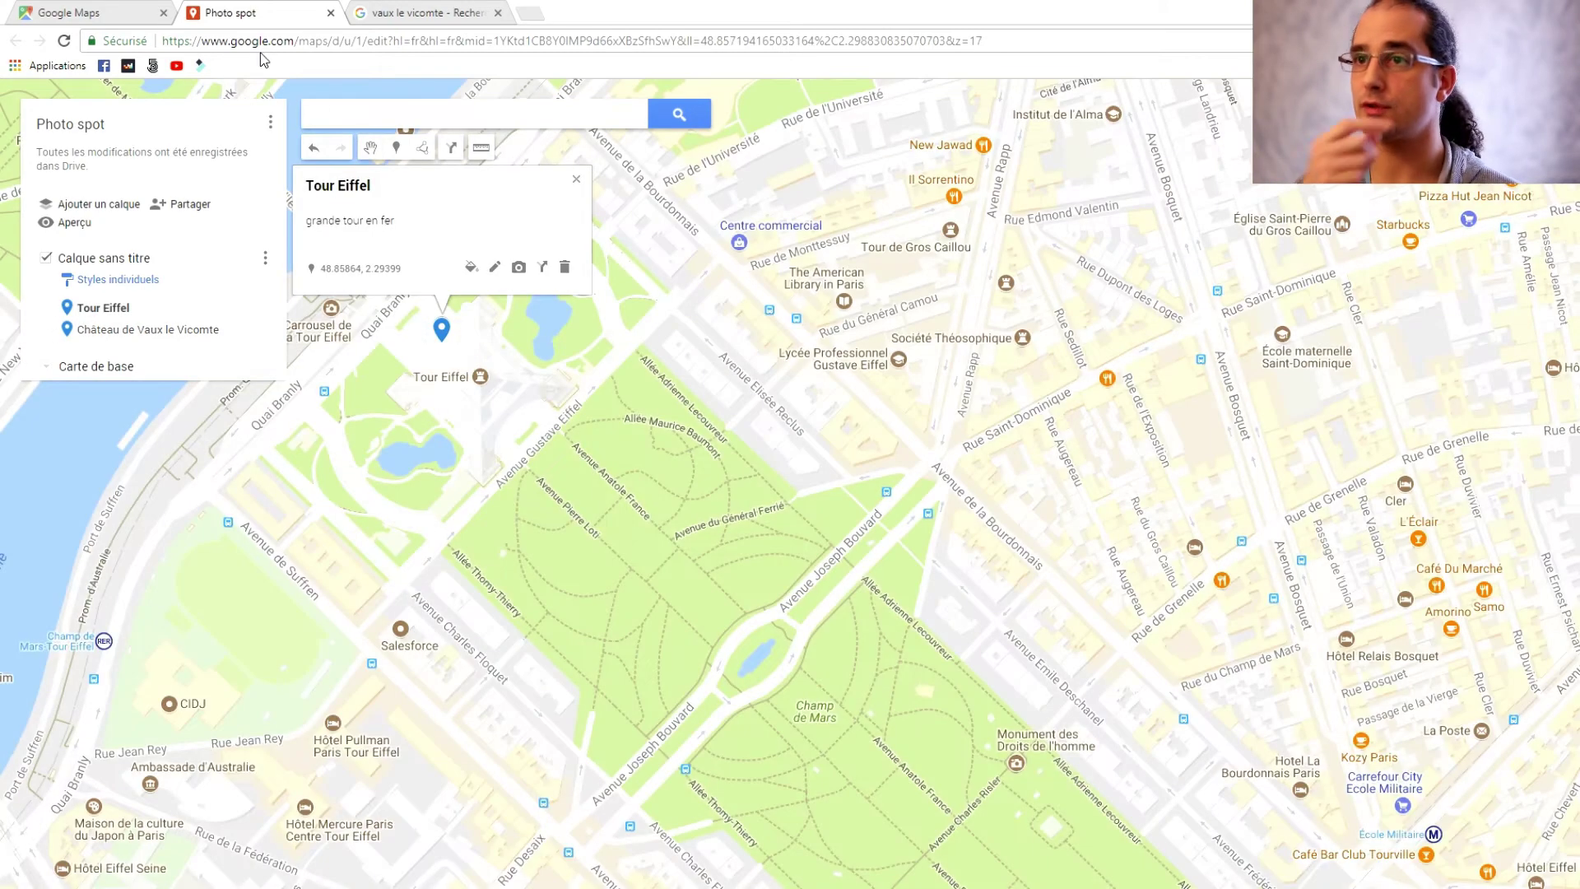
- Search Google Images for "tour eiffel"
{"action": "left_click", "coordinate": [375, 15]}
{"action": "left_click", "coordinate": [370, 41]}
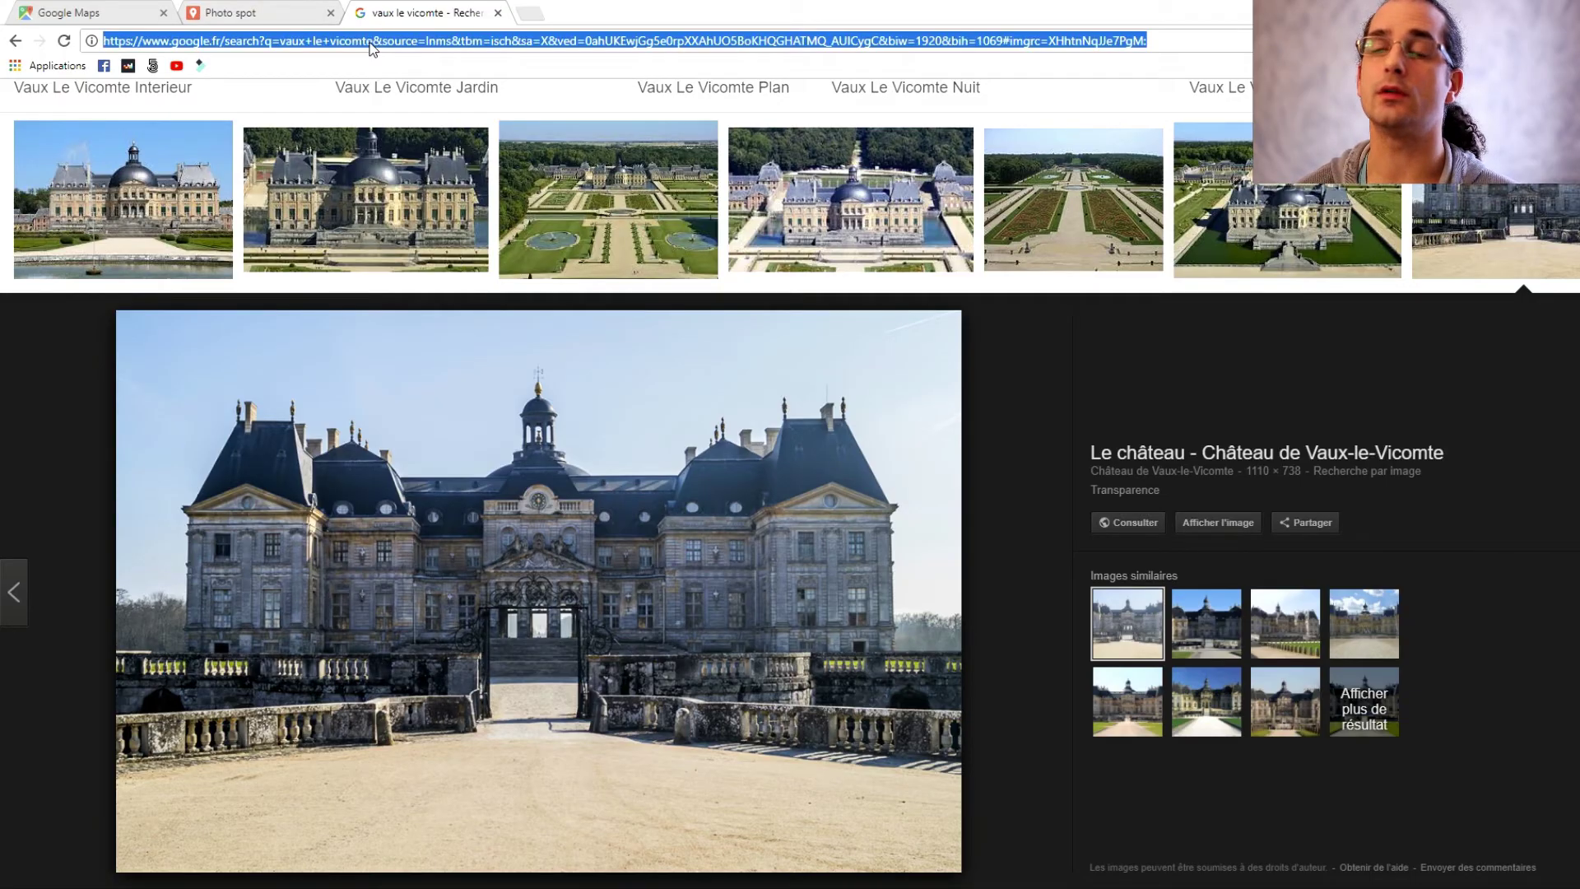
{"action": "type", "text": "tour eife"}
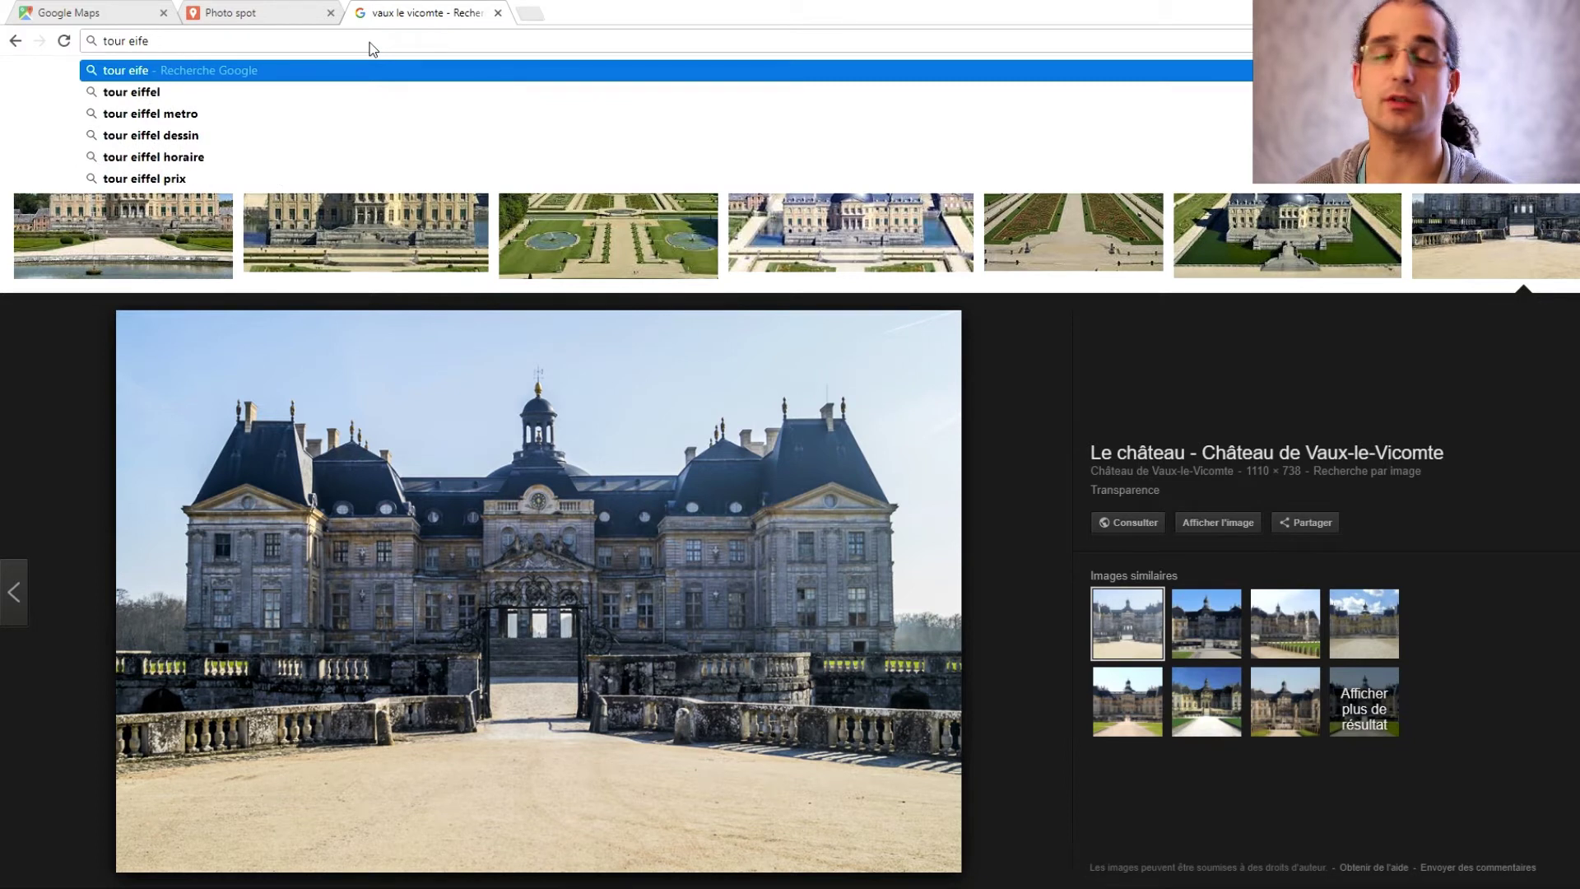
{"action": "key", "text": "Down"}
{"action": "key", "text": "Return"}
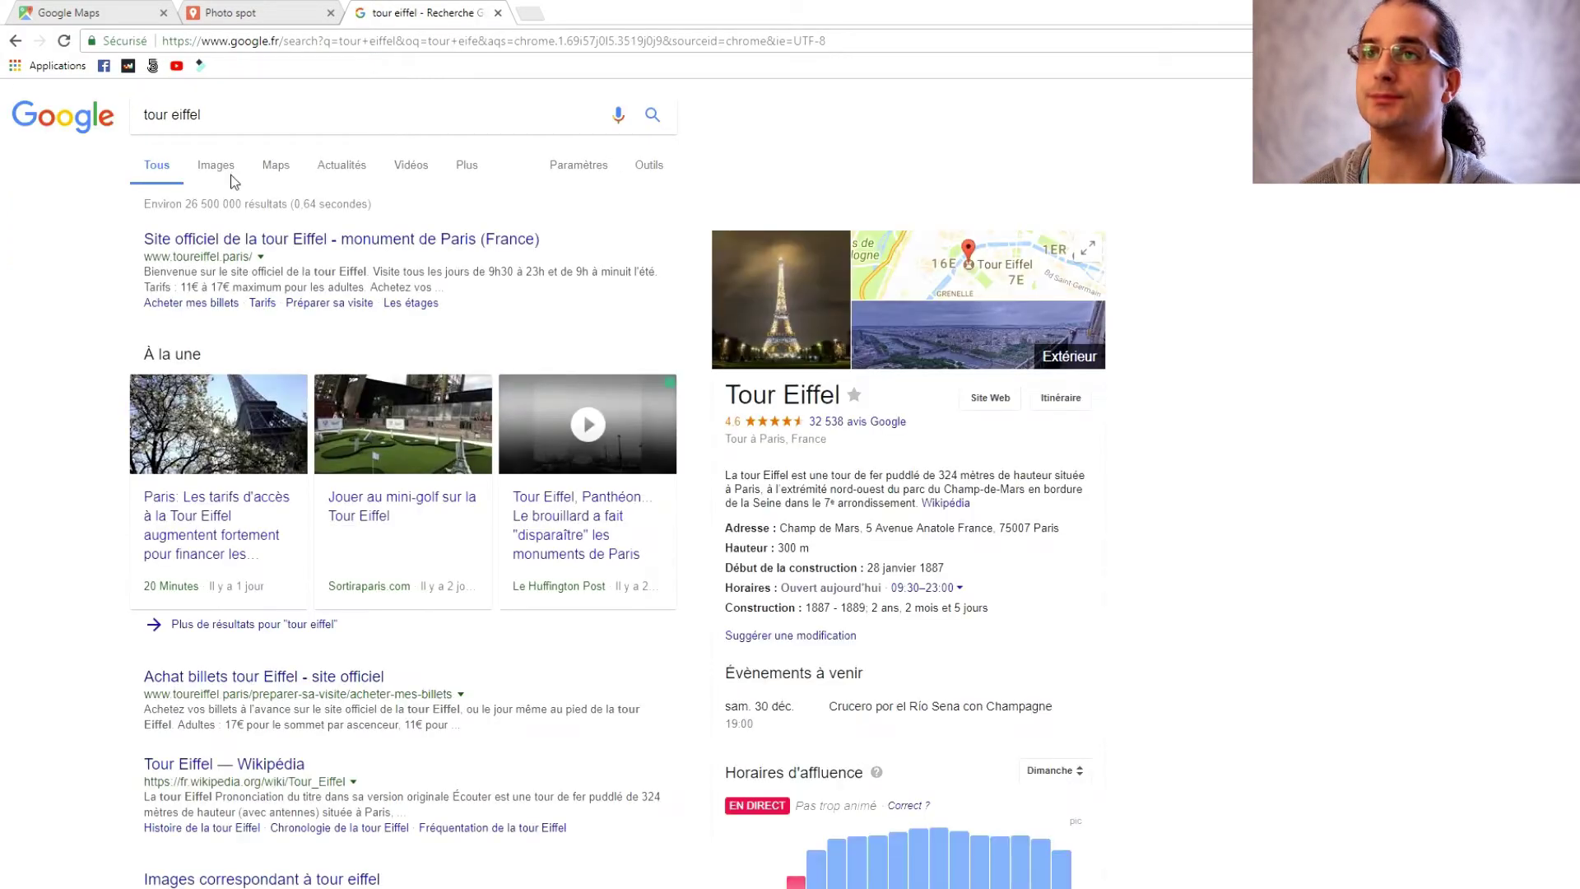
{"action": "left_click", "coordinate": [216, 167]}
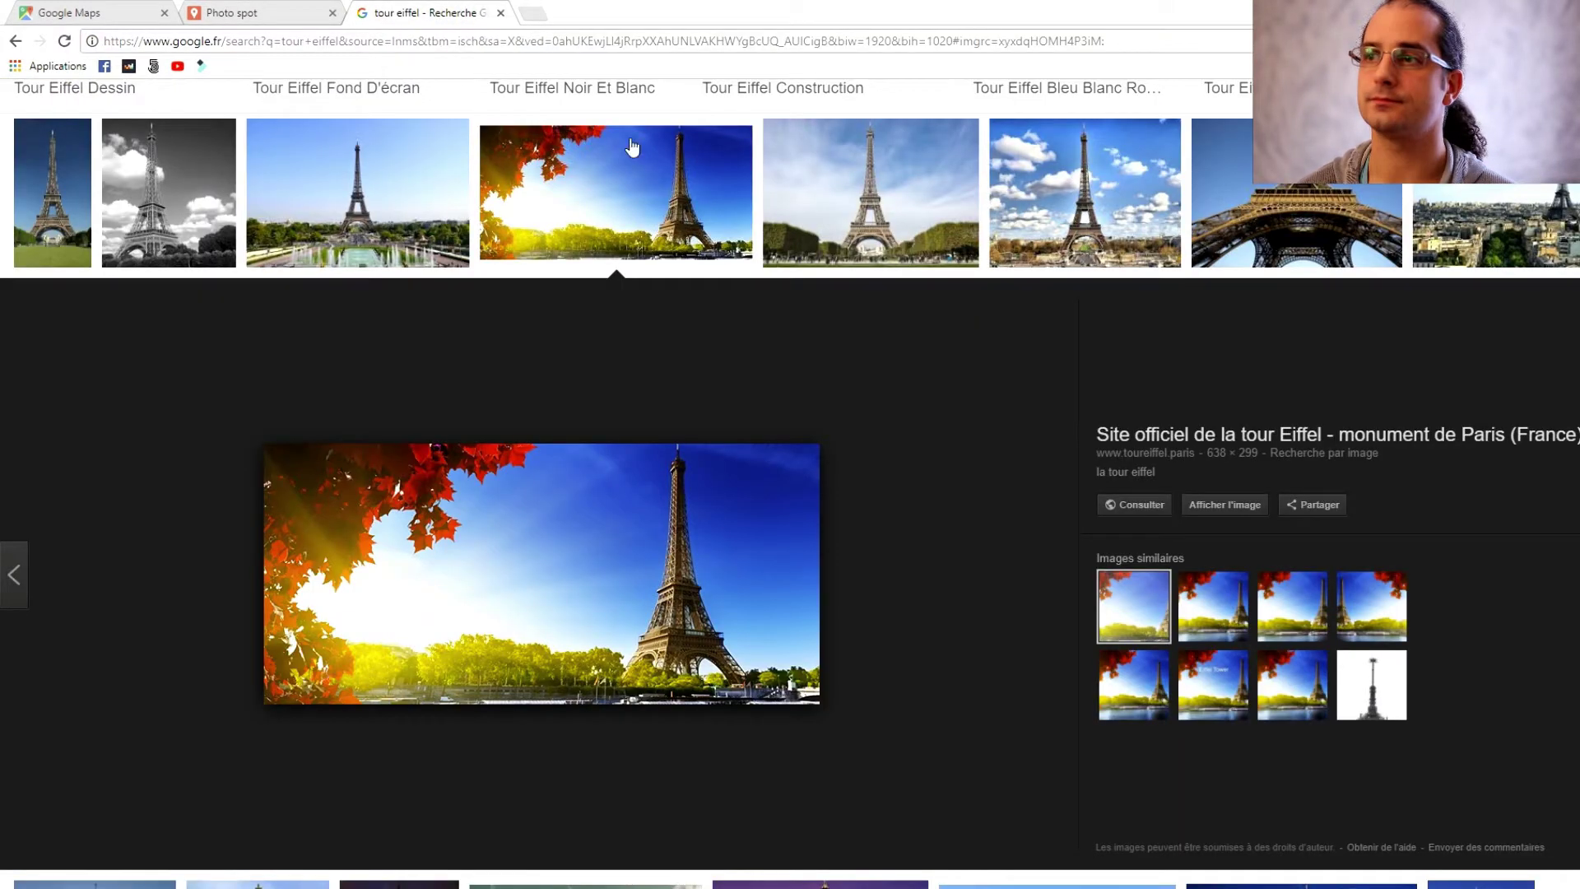
- Open the full-size version of the autumn Tour Eiffel picture from toureiffel.paris and copy its image address
{"action": "left_click", "coordinate": [1224, 505]}
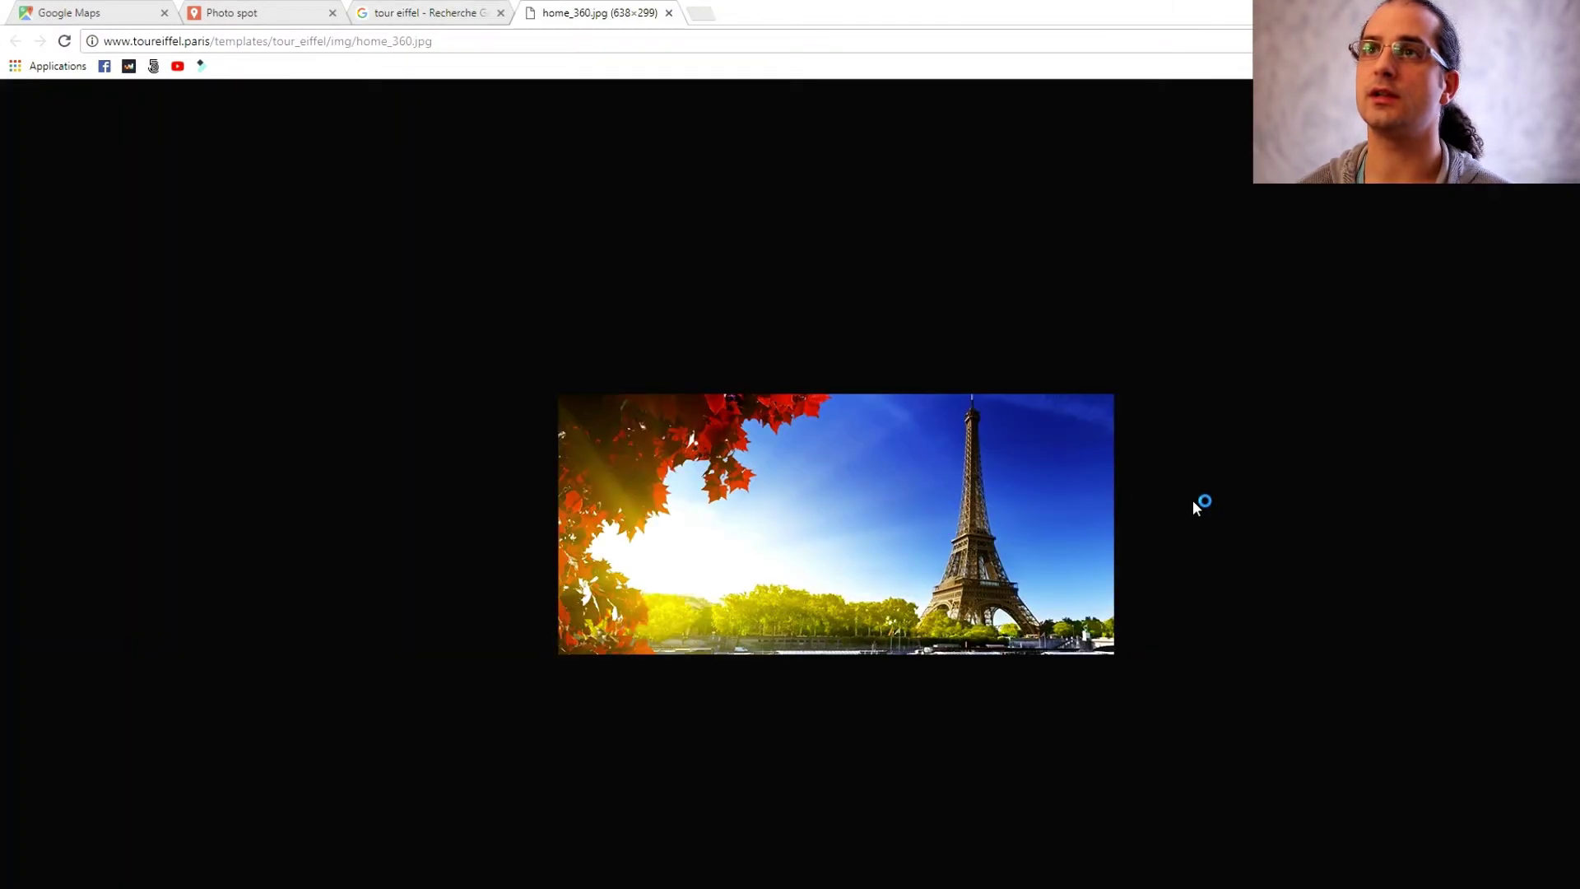
{"action": "left_click", "coordinate": [493, 43]}
{"action": "key", "text": "ctrl+c"}
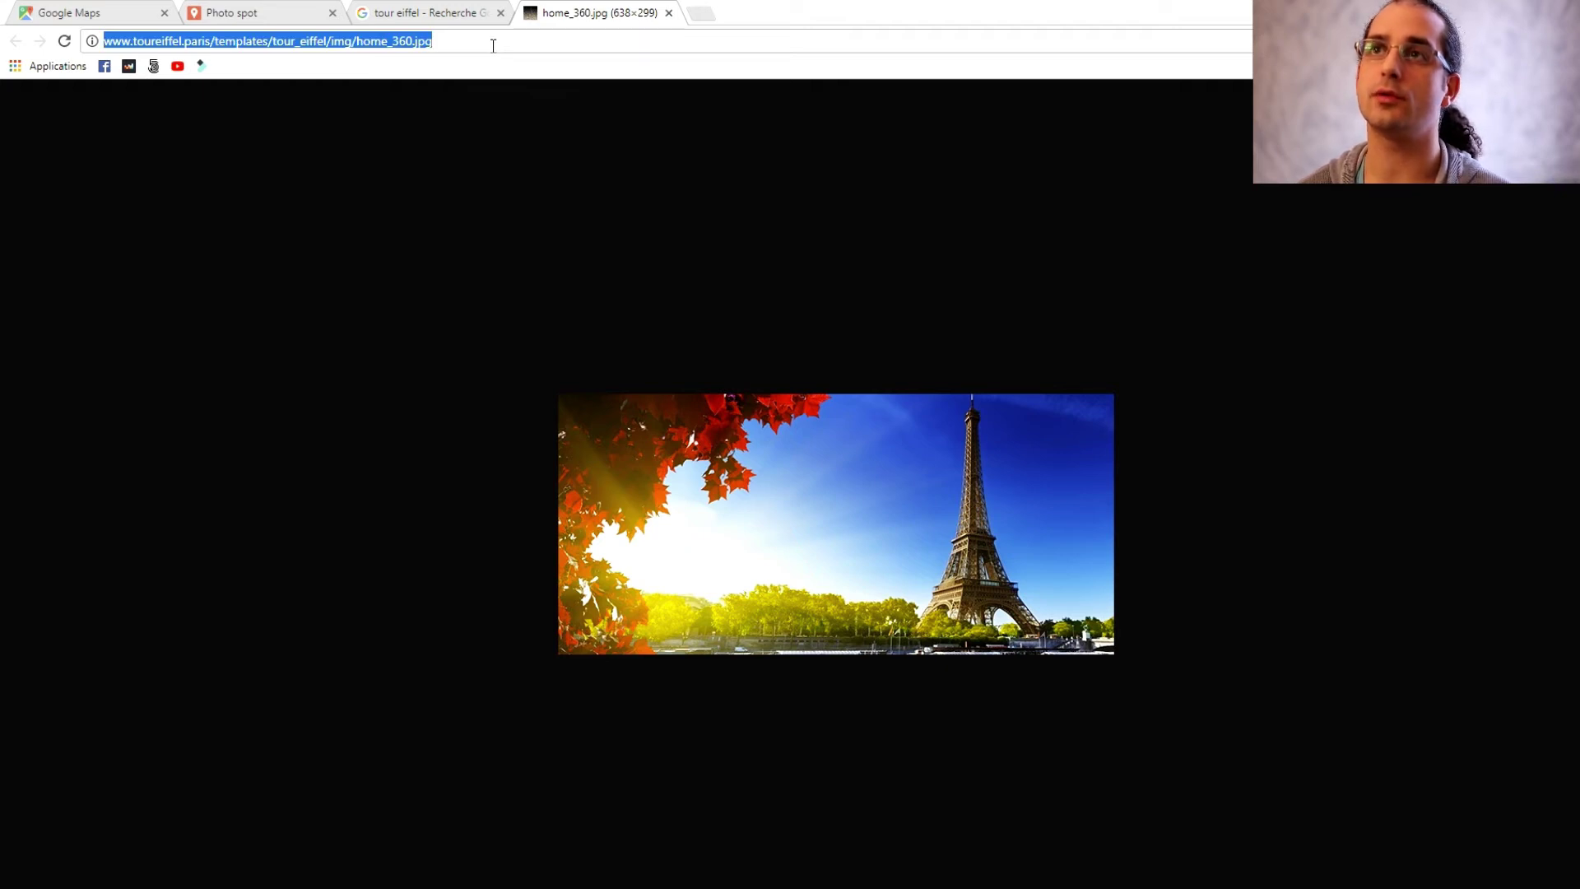
- In the Photo spot map, replace the Tour Eiffel marker's image URL with the copied home_360.jpg address
{"action": "left_click", "coordinate": [428, 12]}
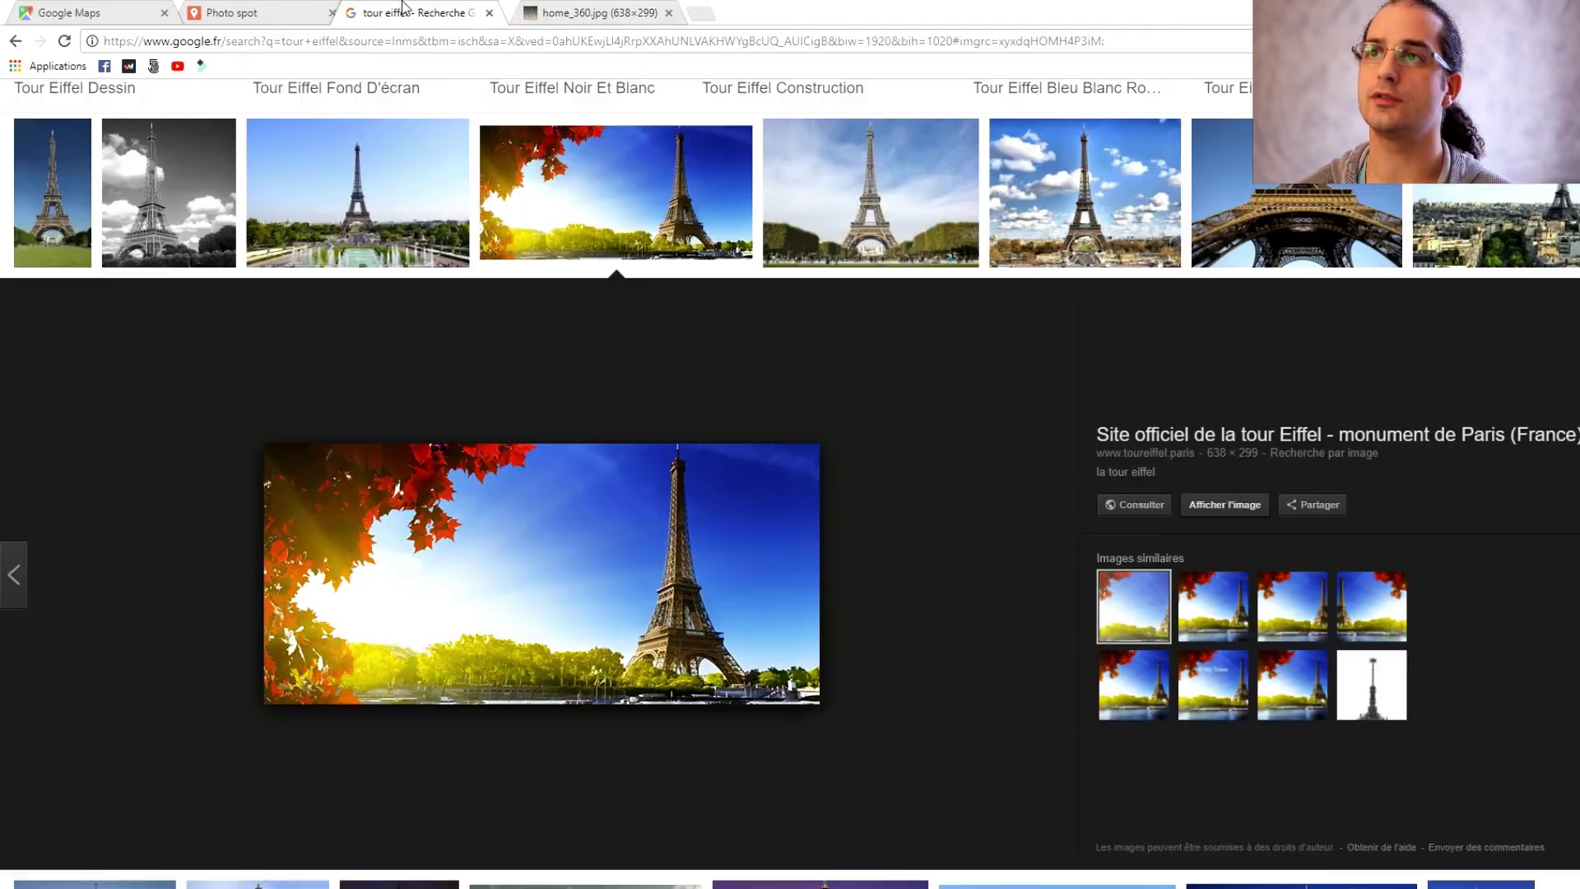
{"action": "left_click", "coordinate": [286, 8]}
{"action": "left_click", "coordinate": [574, 354]}
{"action": "key", "text": "BackSpace"}
{"action": "left_click_drag", "start_coordinate": [1217, 355], "coordinate": [665, 354]}
{"action": "key", "text": "BackSpace"}
{"action": "left_click_drag", "start_coordinate": [933, 358], "coordinate": [532, 362]}
{"action": "key", "text": "BackSpace"}
{"action": "key", "text": "ctrl+a"}
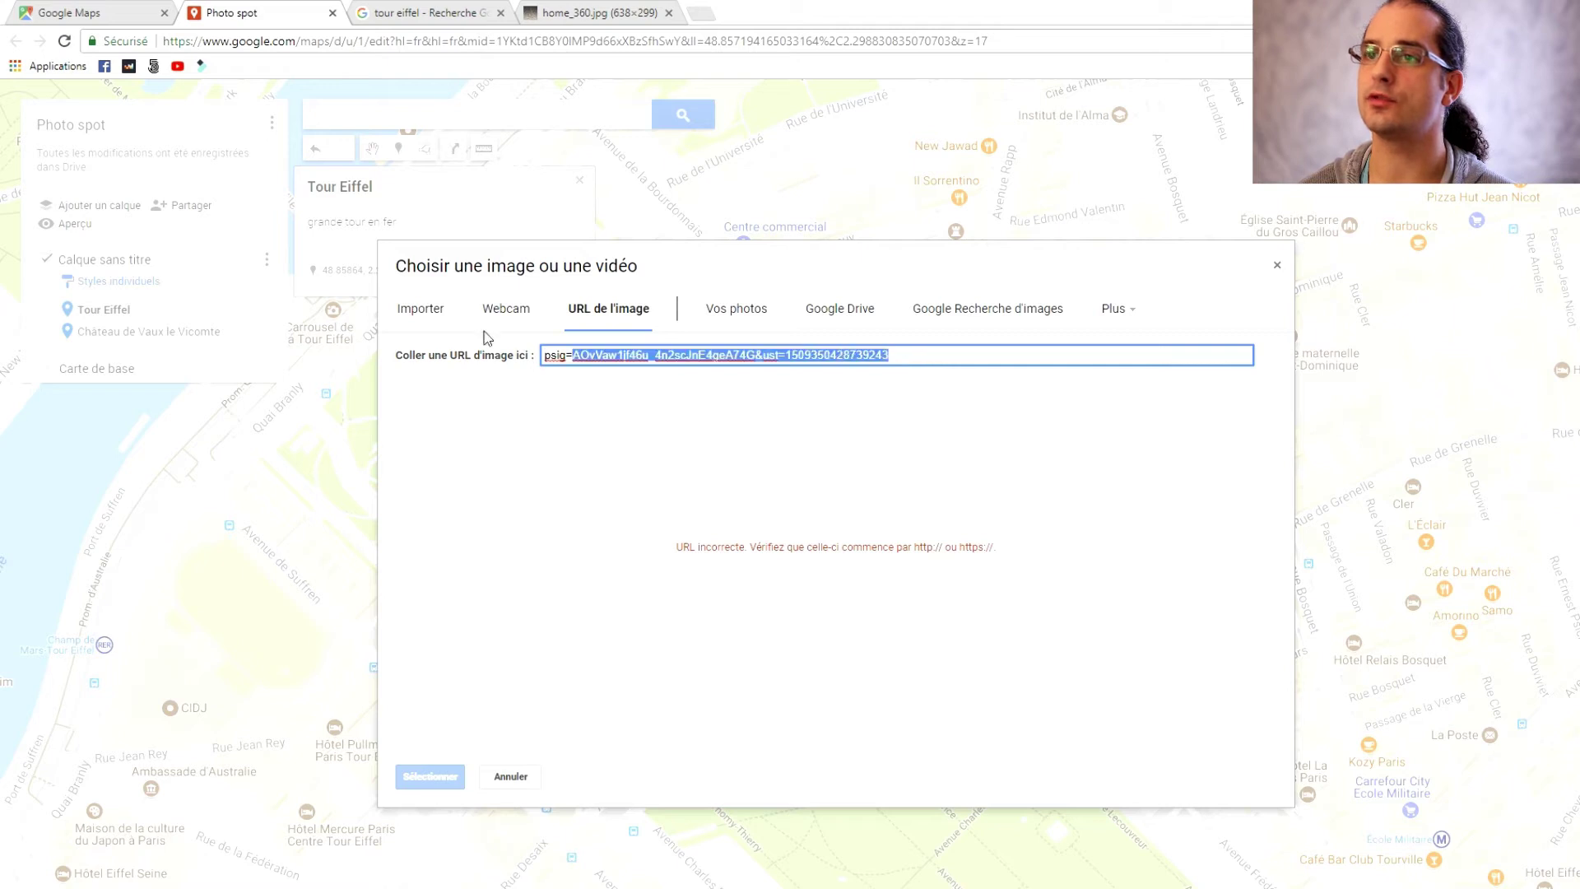
{"action": "key", "text": "BackSpace"}
{"action": "key", "text": "ctrl+v"}
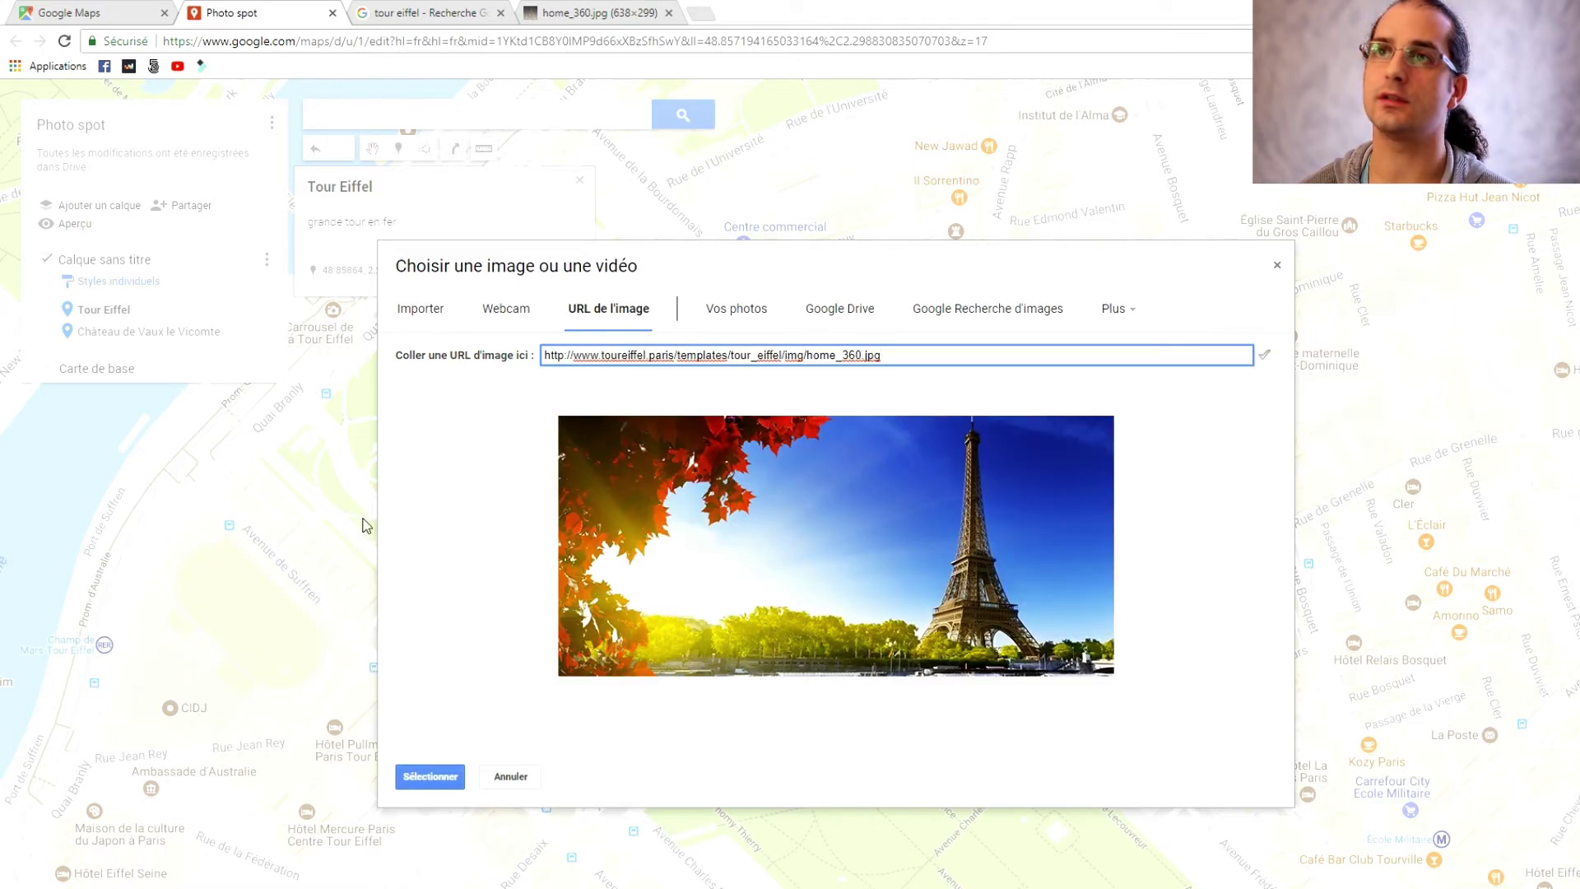
- Insert the image into the Tour Eiffel marker and save it, then select the Château de Vaux le Vicomte place
{"action": "left_click", "coordinate": [446, 778]}
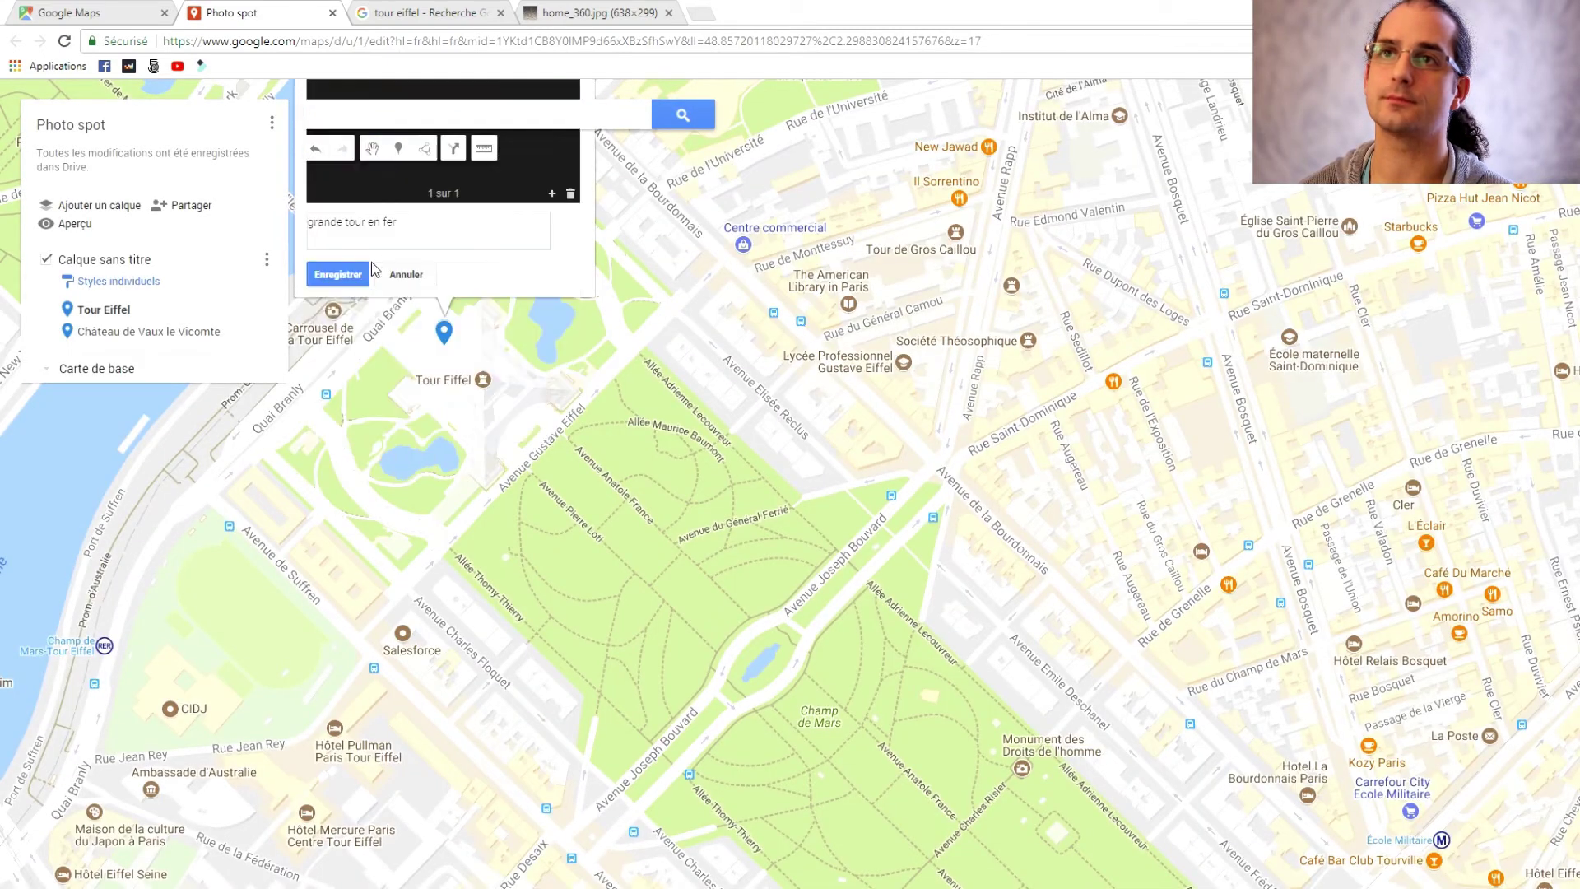
{"action": "left_click", "coordinate": [338, 274]}
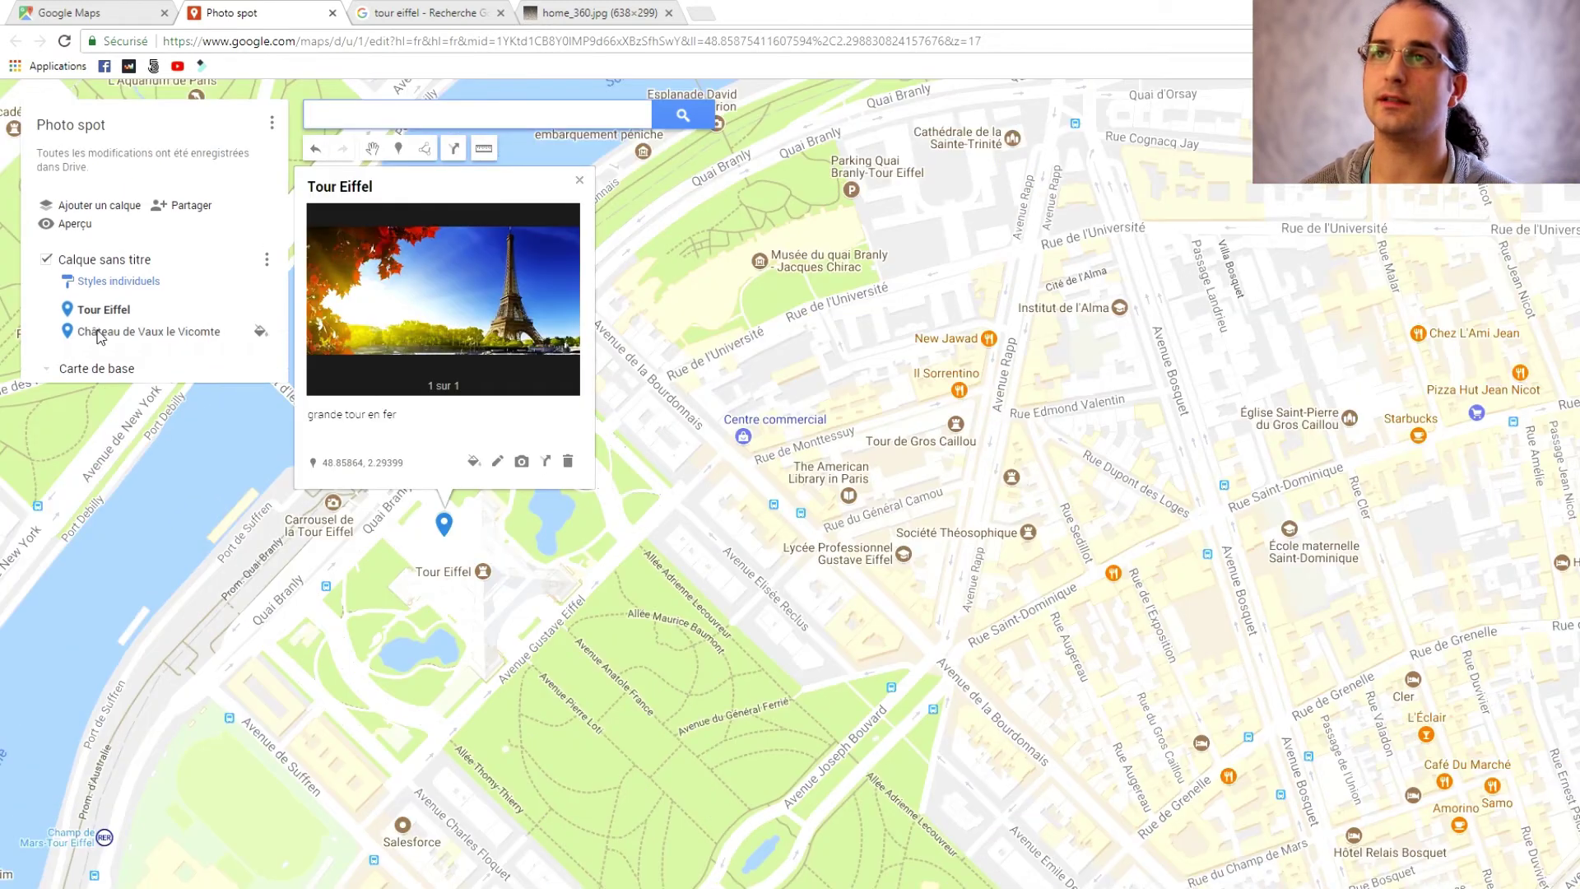
{"action": "left_click", "coordinate": [99, 330]}
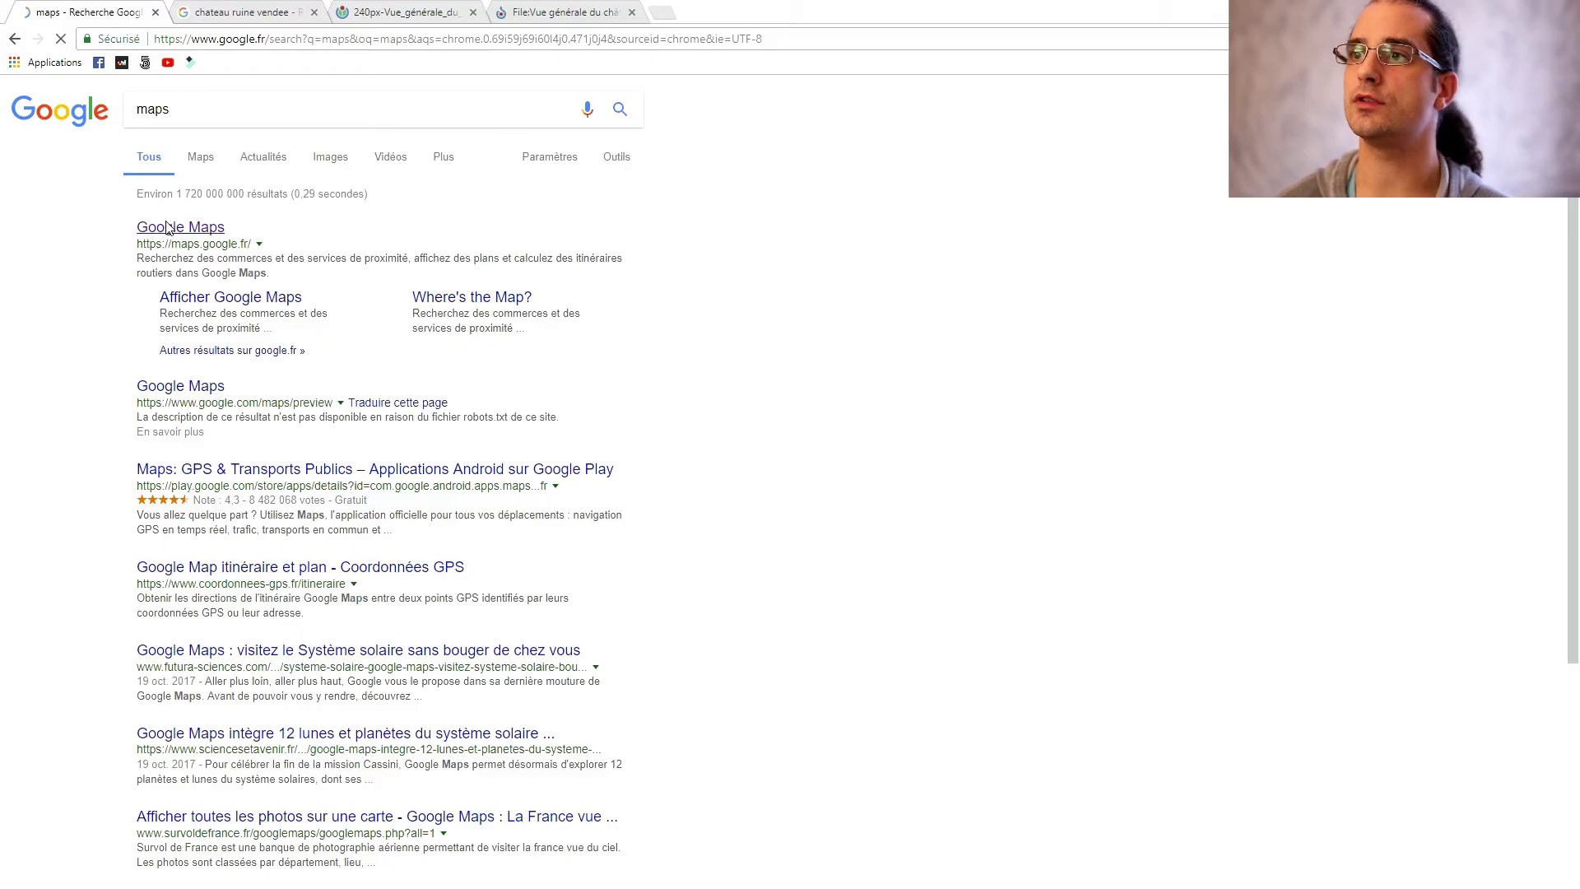
- Open Google Maps from the search results and display the existing custom map "Photo" from the saved places
{"action": "left_click", "coordinate": [166, 227]}
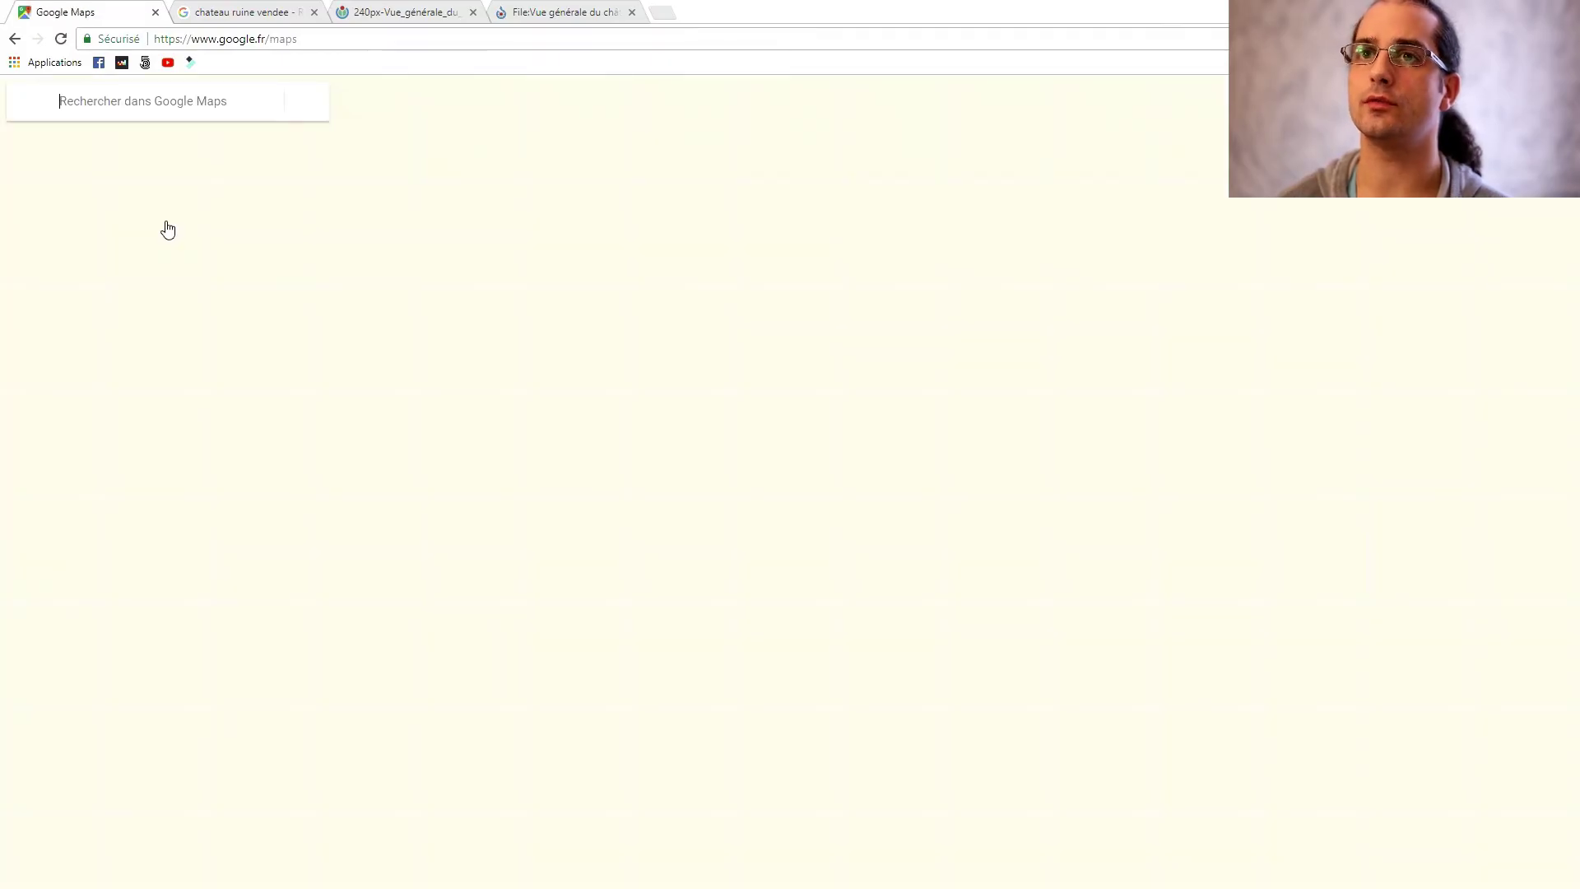
{"action": "left_click", "coordinate": [29, 100]}
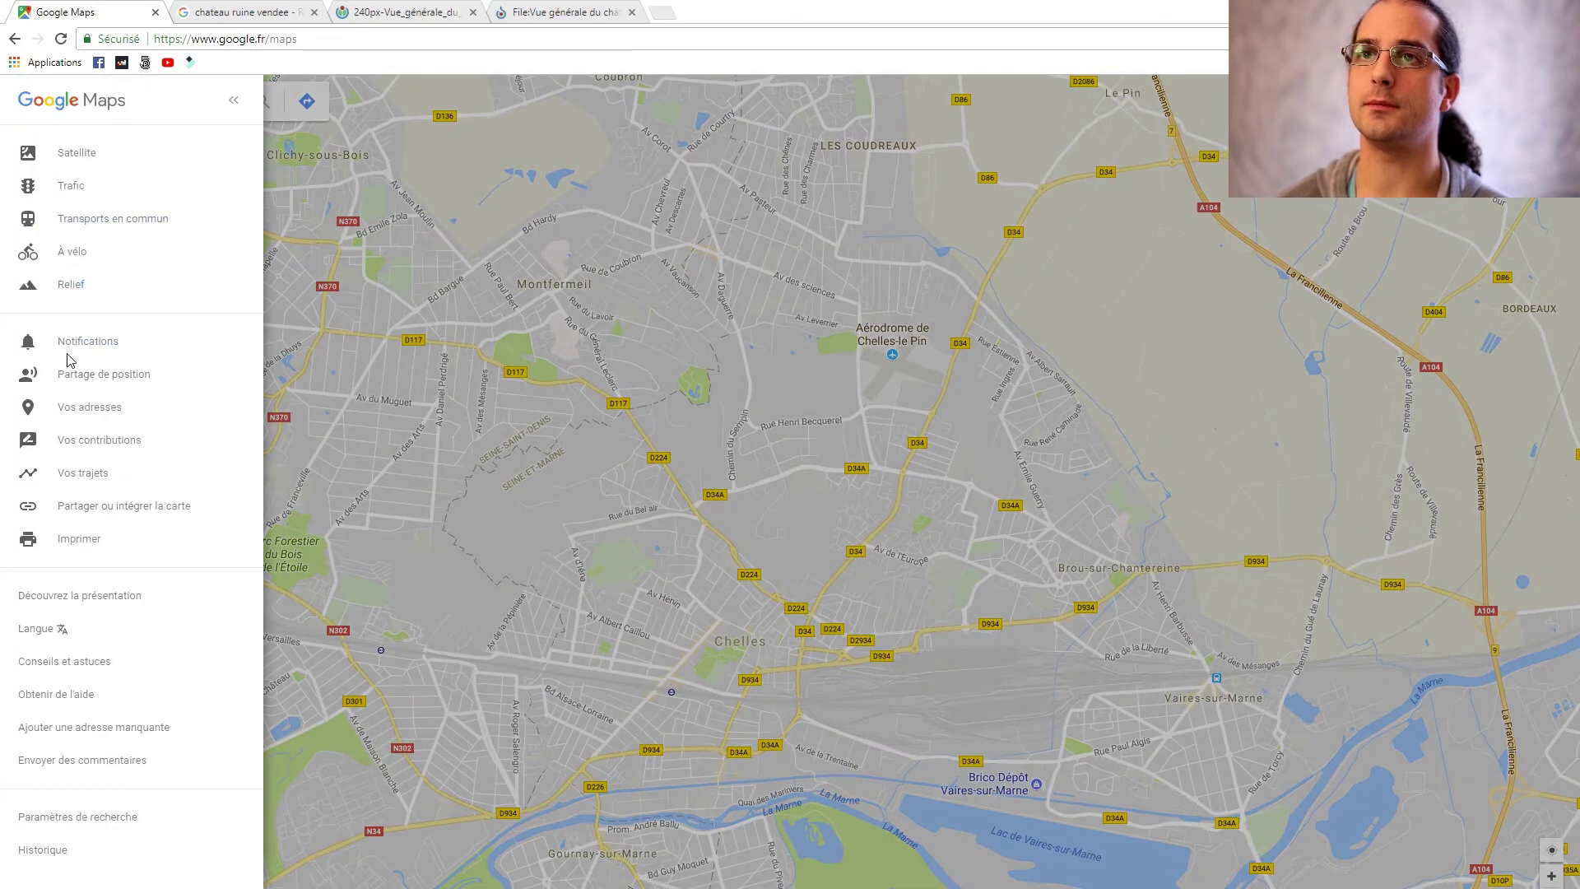
{"action": "left_click", "coordinate": [91, 410]}
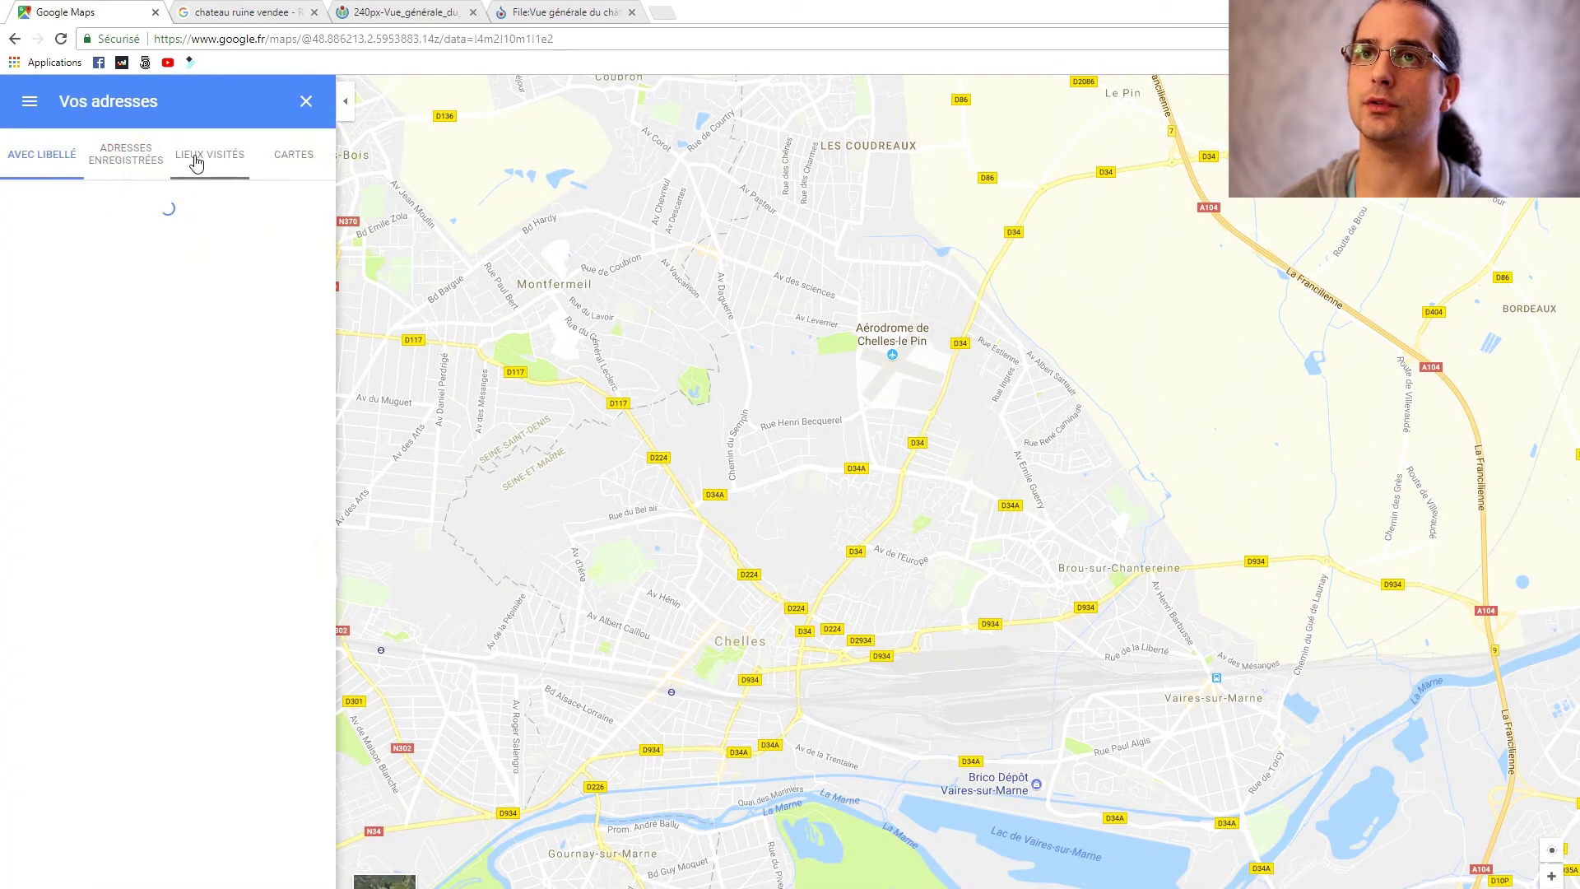
{"action": "left_click", "coordinate": [196, 157]}
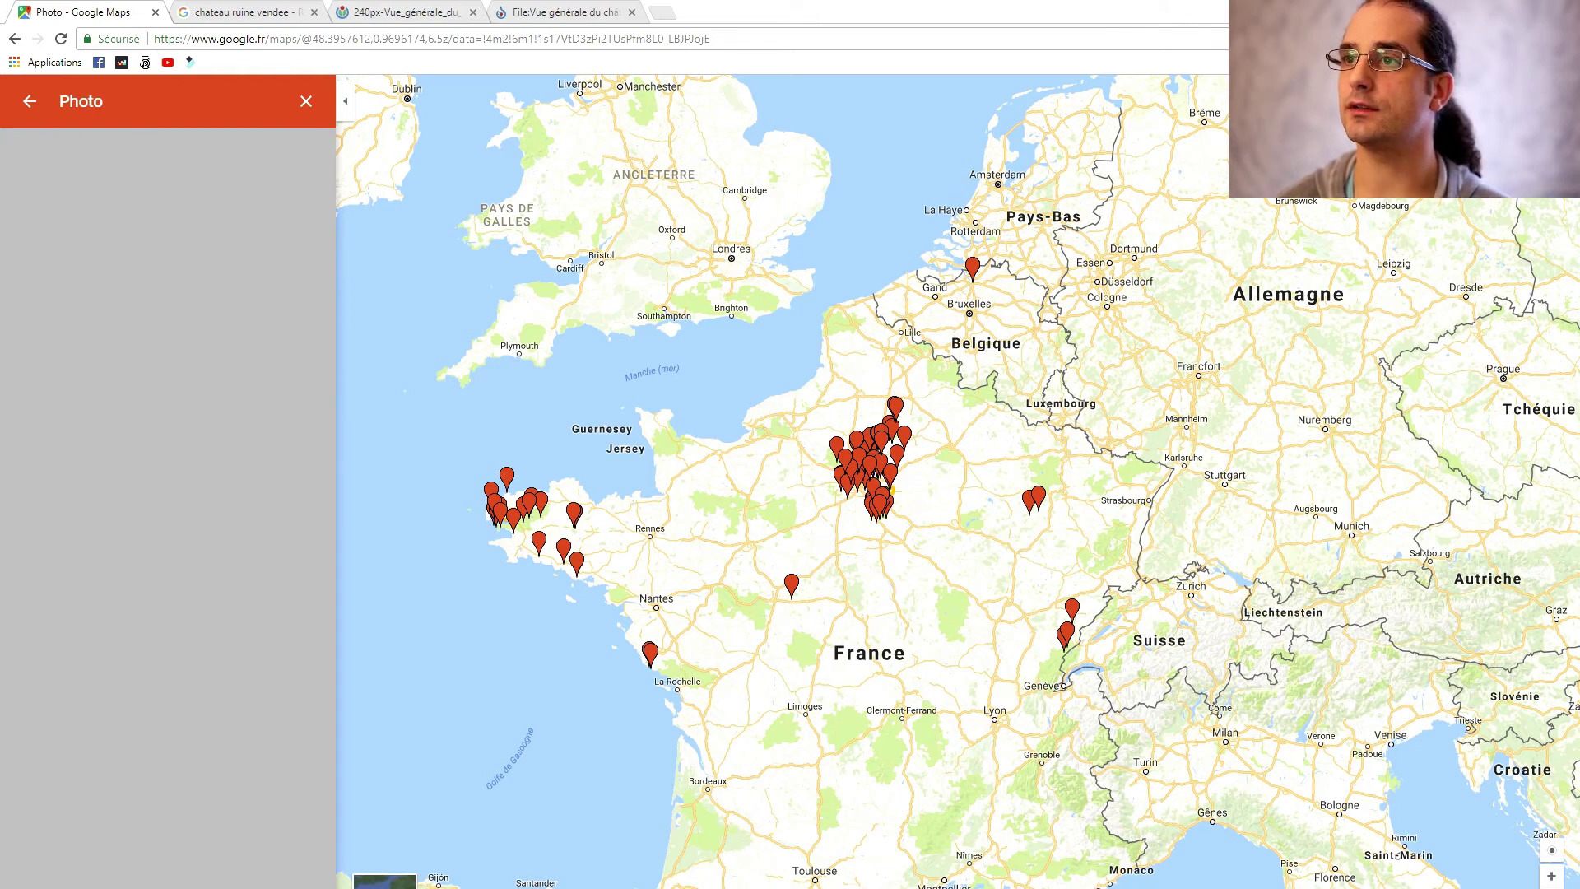
- Examine how the photo locations are spread around Paris and across France on the Photo map, then leave it
{"action": "scroll", "coordinate": [892, 462], "scroll_direction": "up", "scroll_amount": 6}
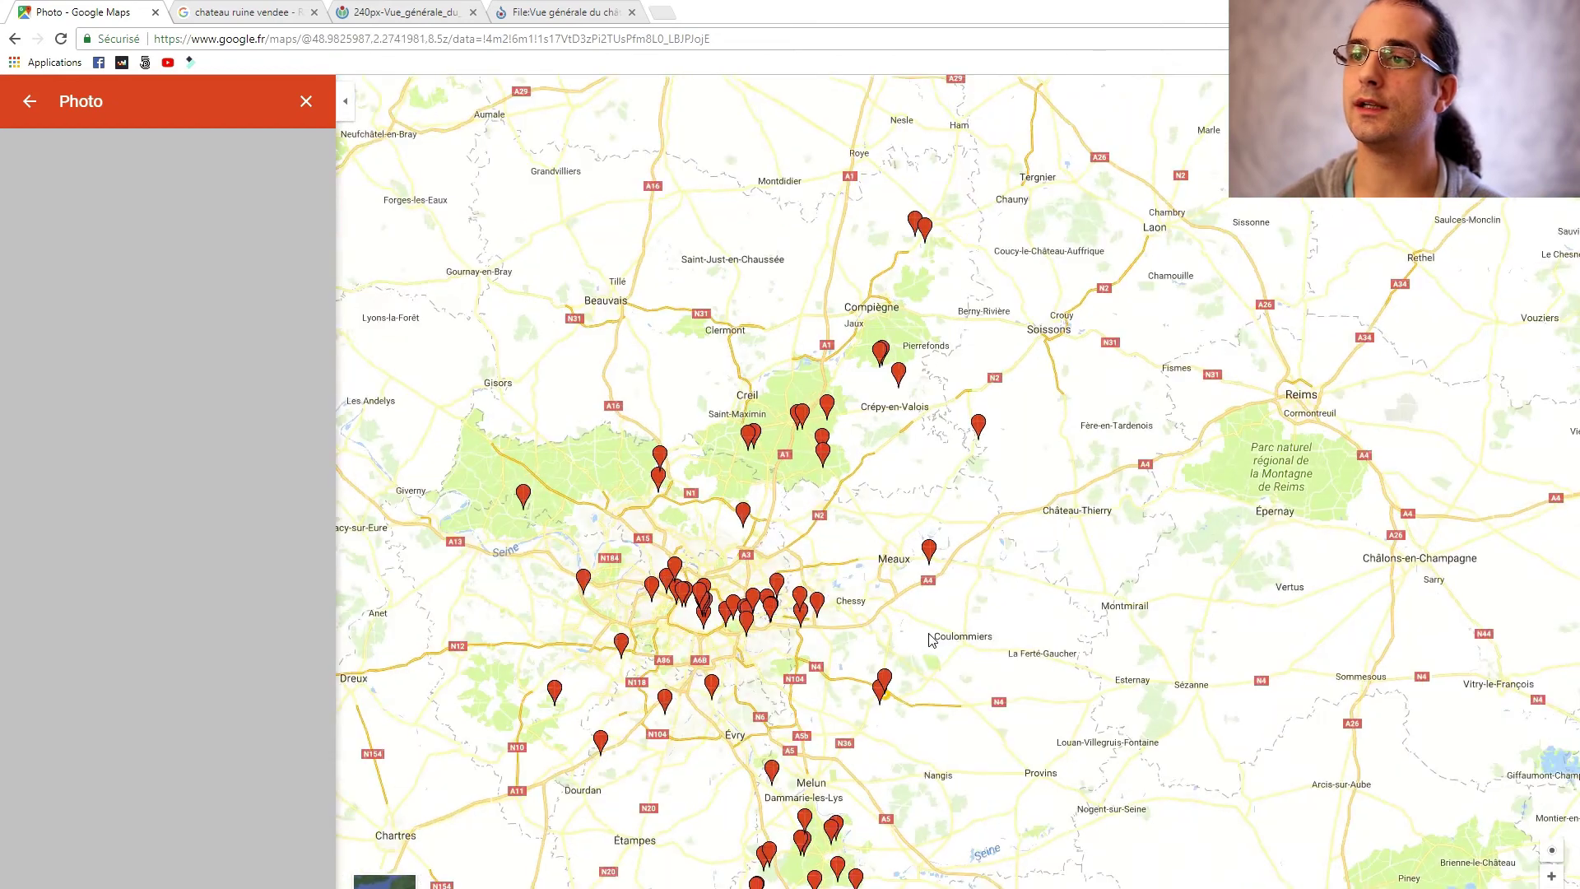
{"action": "left_click_drag", "start_coordinate": [802, 390], "coordinate": [889, 510]}
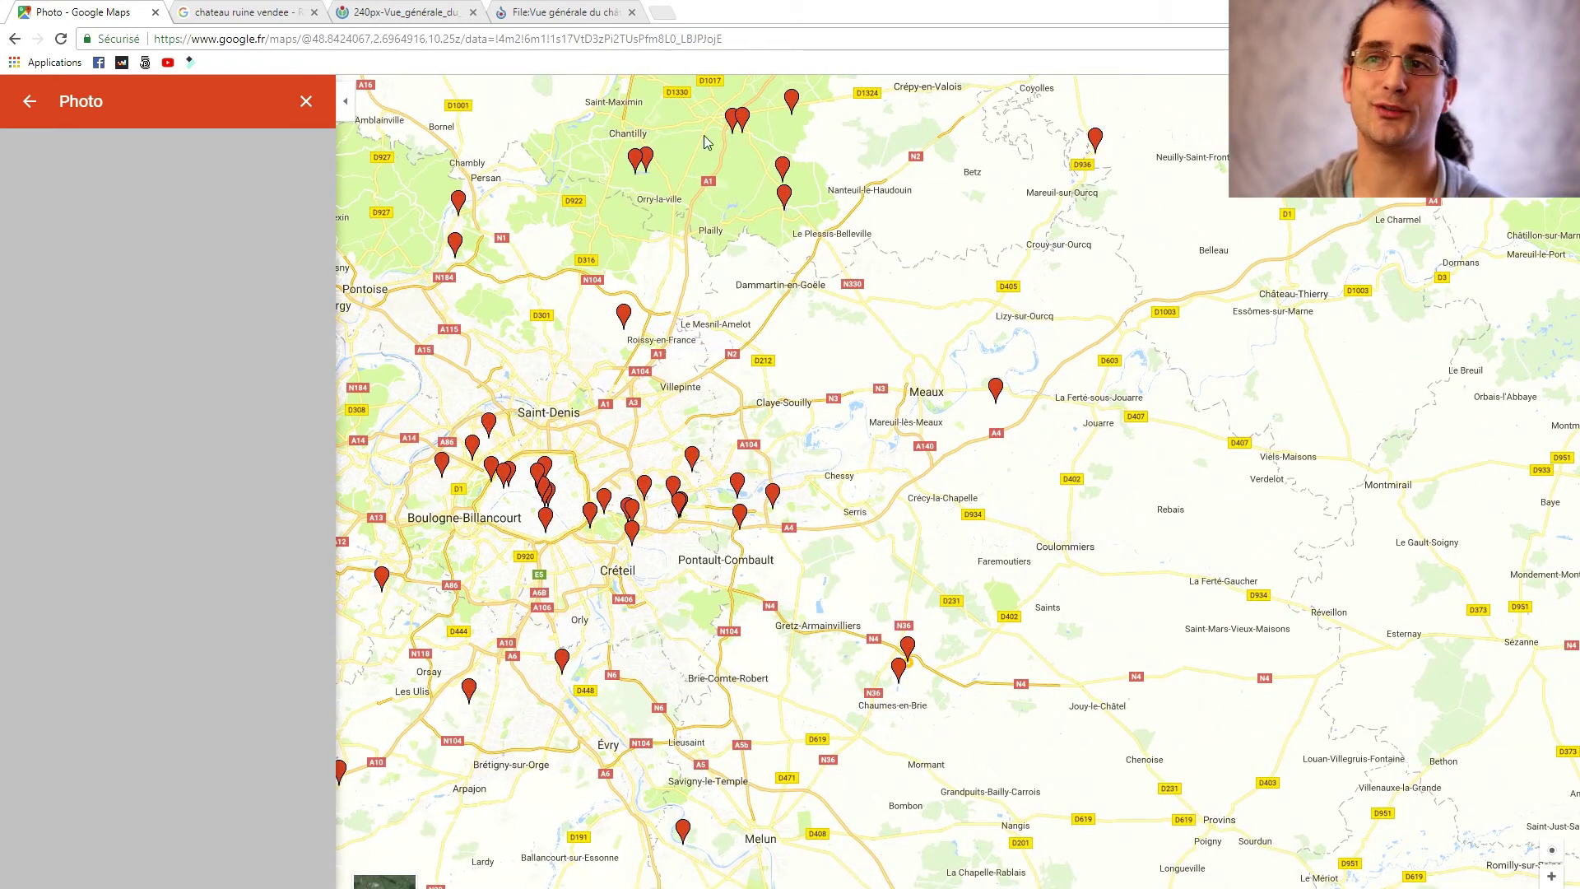
{"action": "scroll", "coordinate": [704, 135], "scroll_direction": "up", "scroll_amount": 1}
{"action": "left_click_drag", "start_coordinate": [475, 498], "coordinate": [917, 381]}
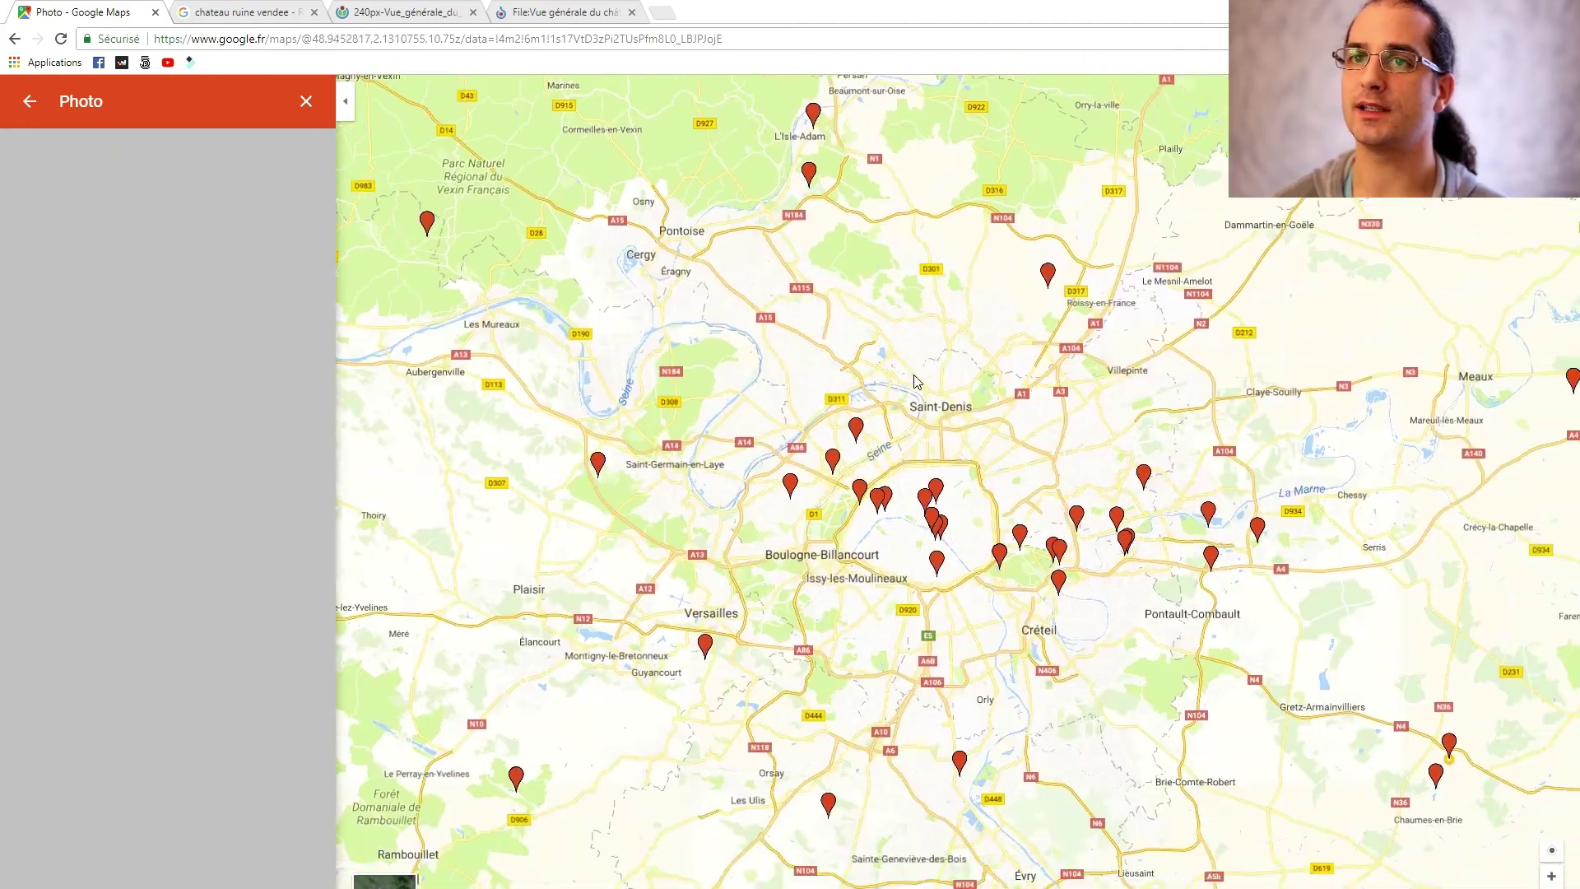
{"action": "scroll", "coordinate": [917, 381], "scroll_direction": "up", "scroll_amount": 3}
{"action": "scroll", "coordinate": [695, 445], "scroll_direction": "down", "scroll_amount": 8}
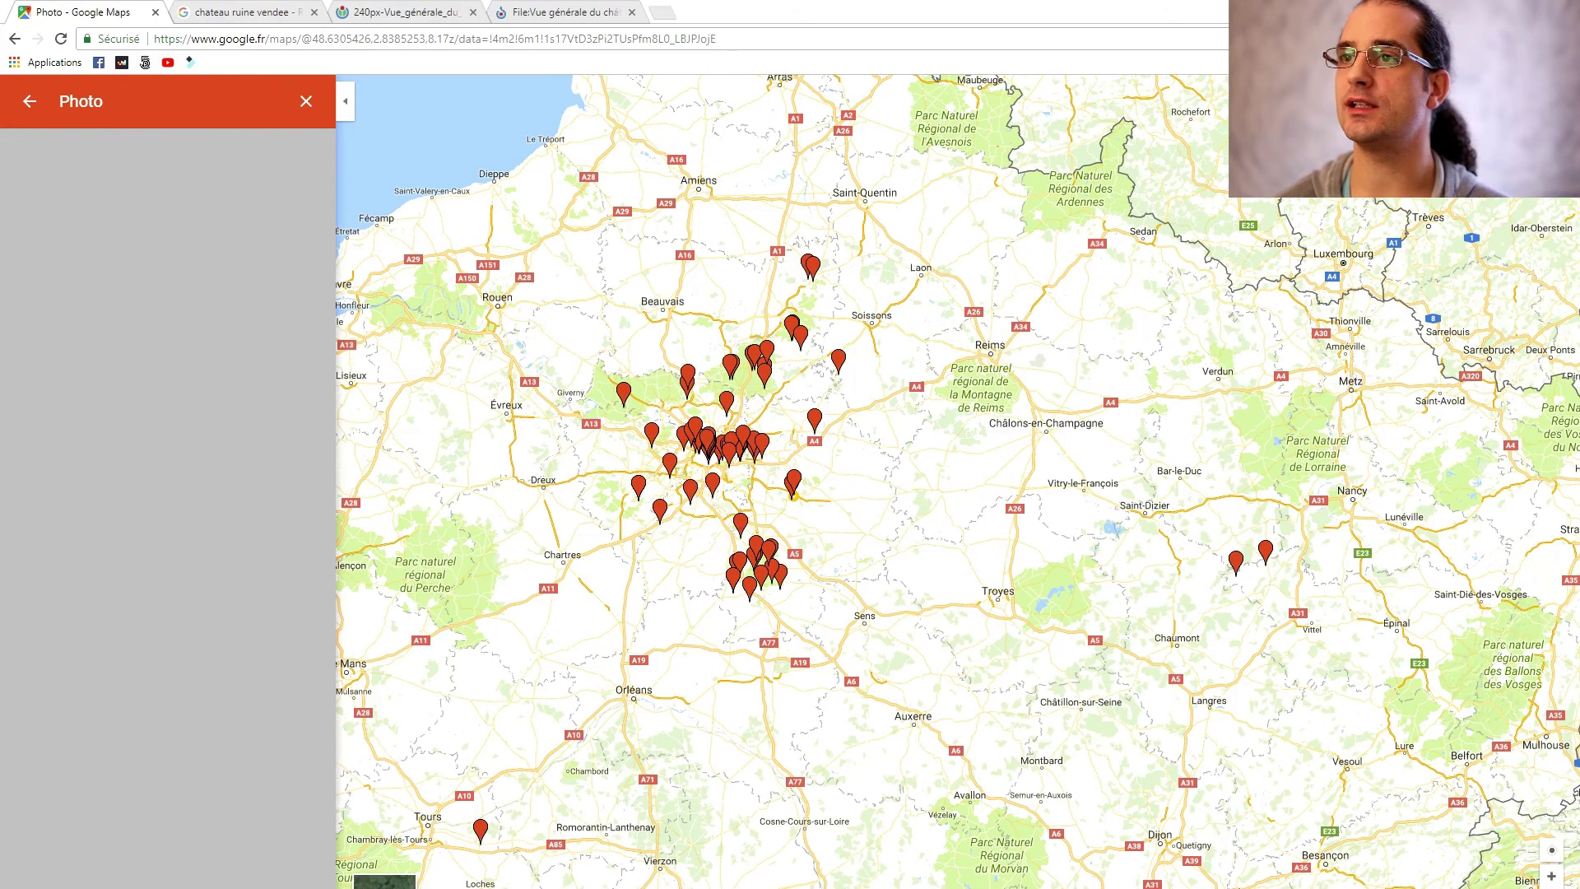
{"action": "left_click", "coordinate": [30, 102]}
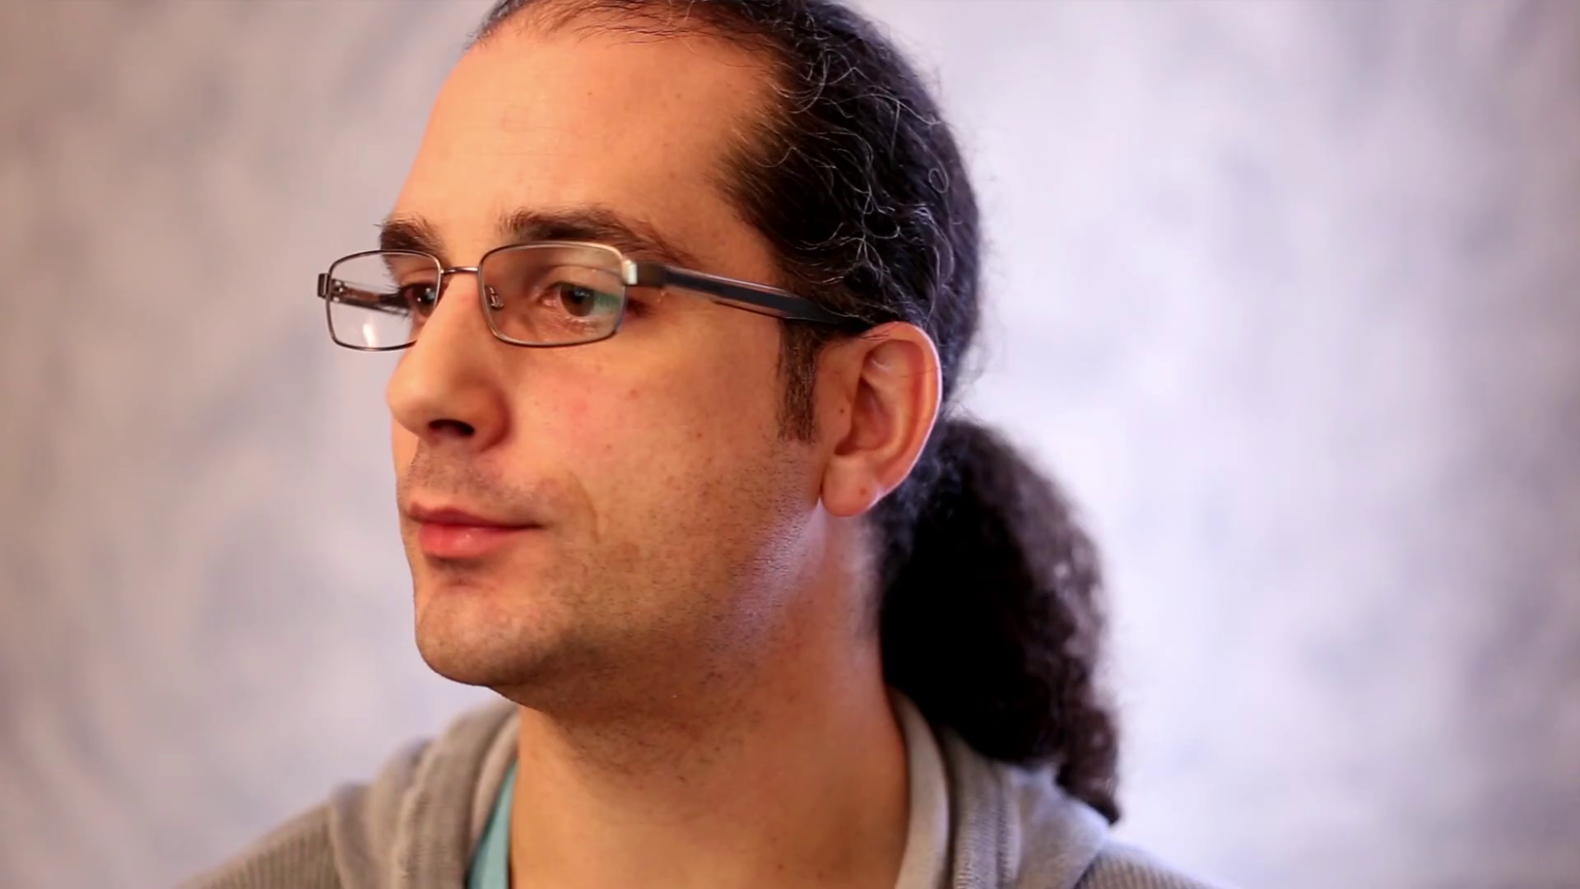